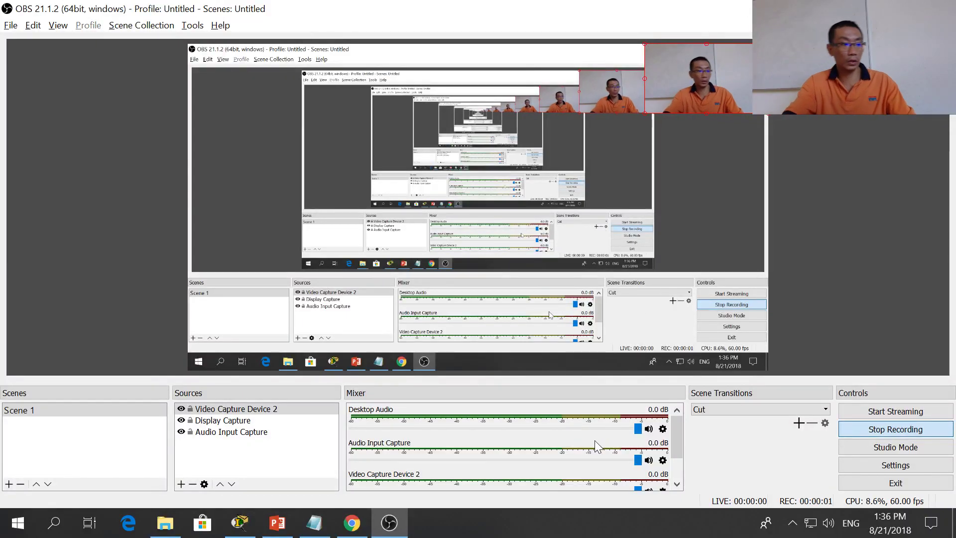
- Switch to the IPv6config presentation in PowerPoint and change the slide 3 title line "Routing" to "Ipv6 Routing"
{"action": "key", "text": "alt+Tab"}
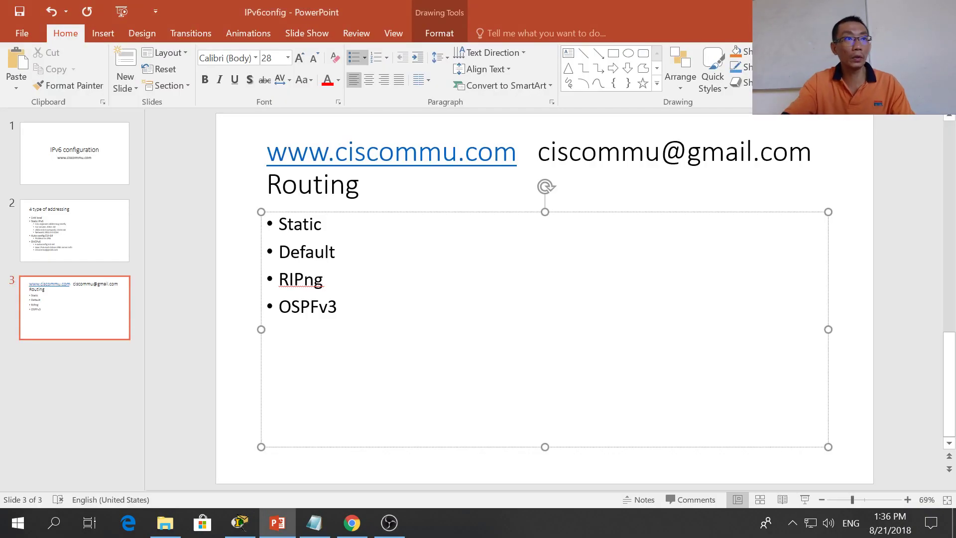
{"action": "left_click", "coordinate": [384, 197]}
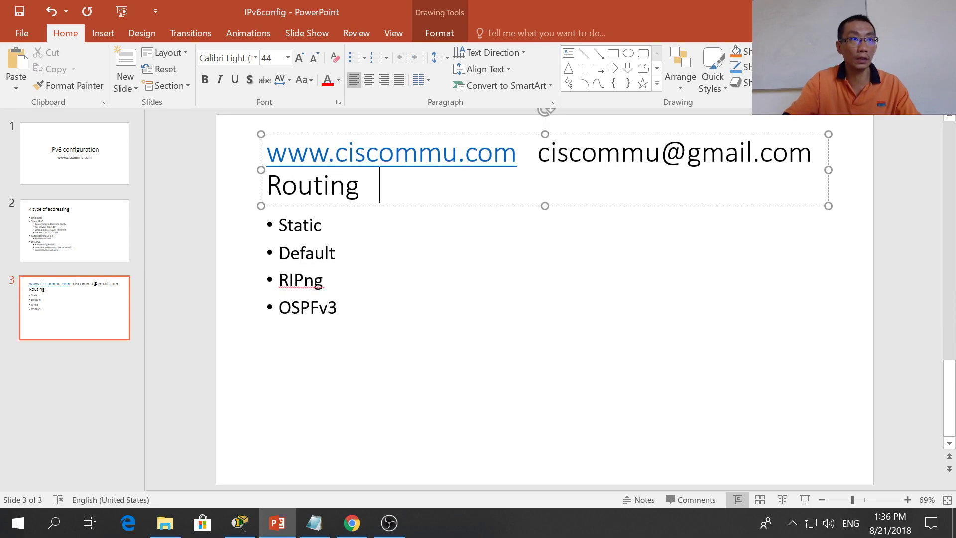
{"action": "key", "text": "Left"}
{"action": "key", "text": "Left"}
{"action": "key", "text": "Left"}
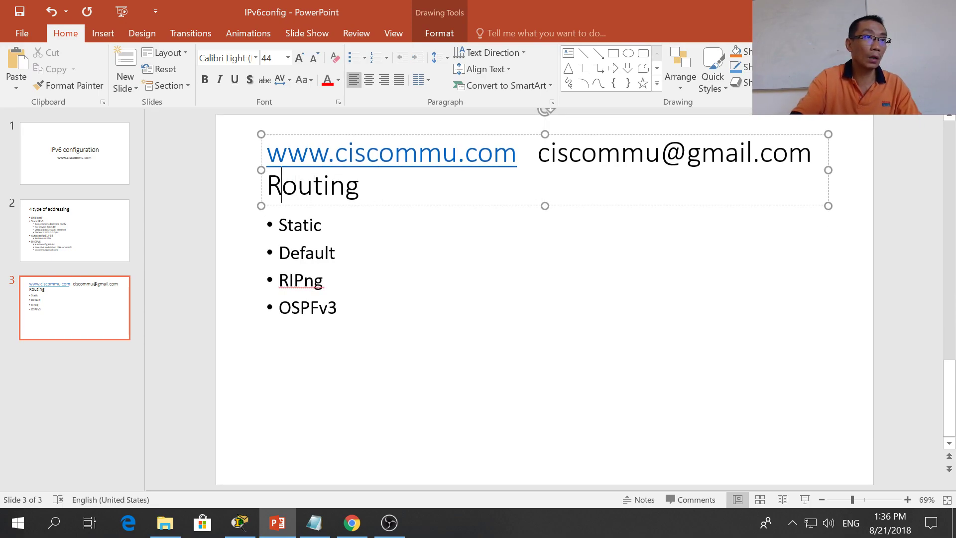
{"action": "key", "text": "Right"}
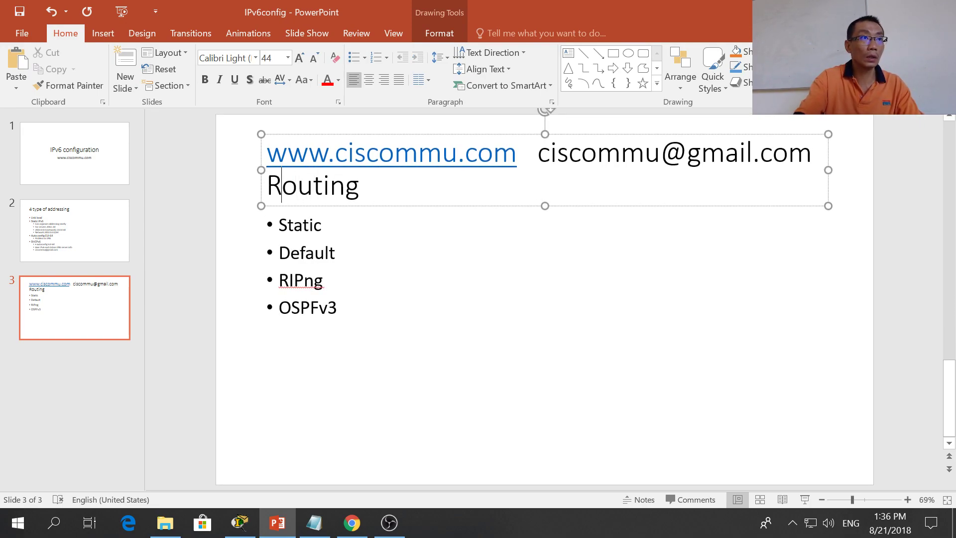
{"action": "type", "text": "Ipv6"}
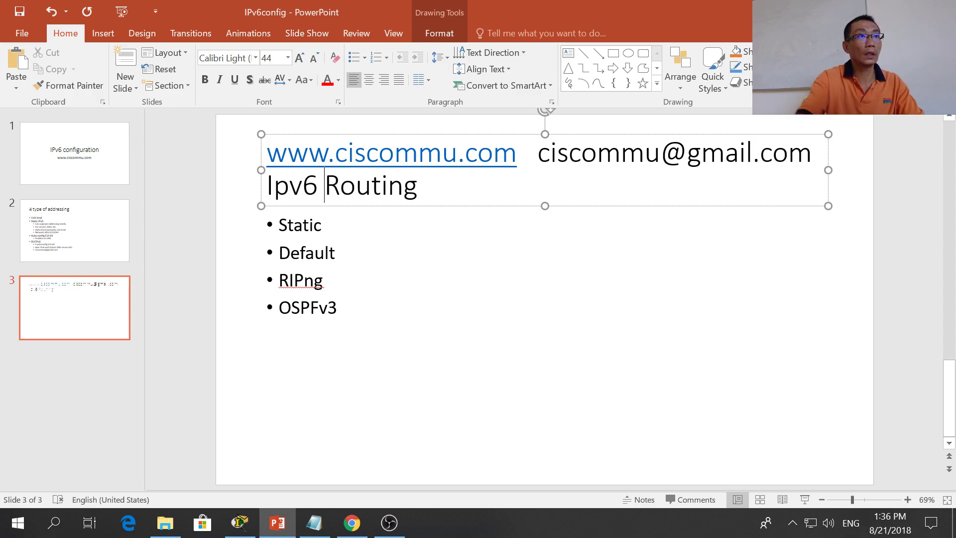
{"action": "left_click", "coordinate": [336, 253]}
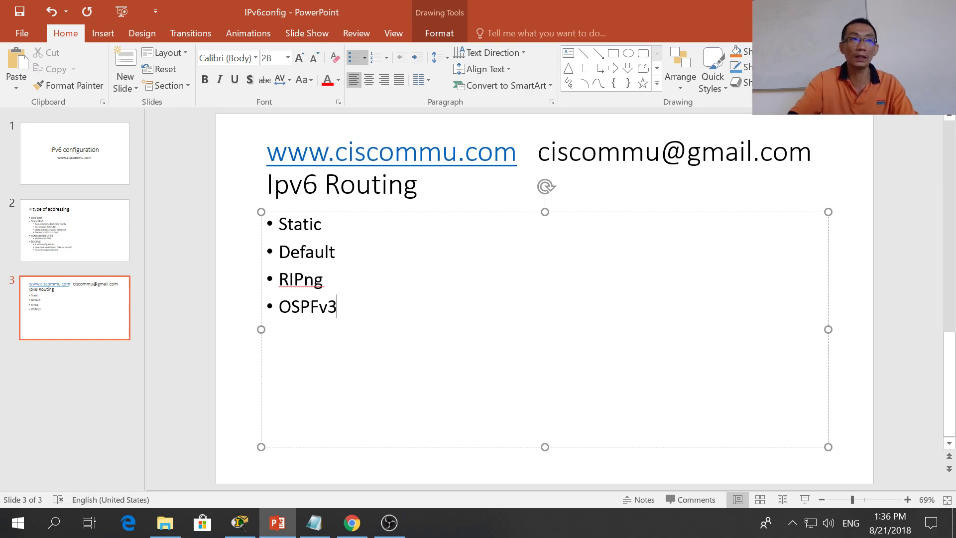
- Switch to Cisco Packet Tracer and correct PC2's label to read "PC2 2003::99"
{"action": "key", "text": "alt+Tab"}
{"action": "left_click", "coordinate": [441, 294]}
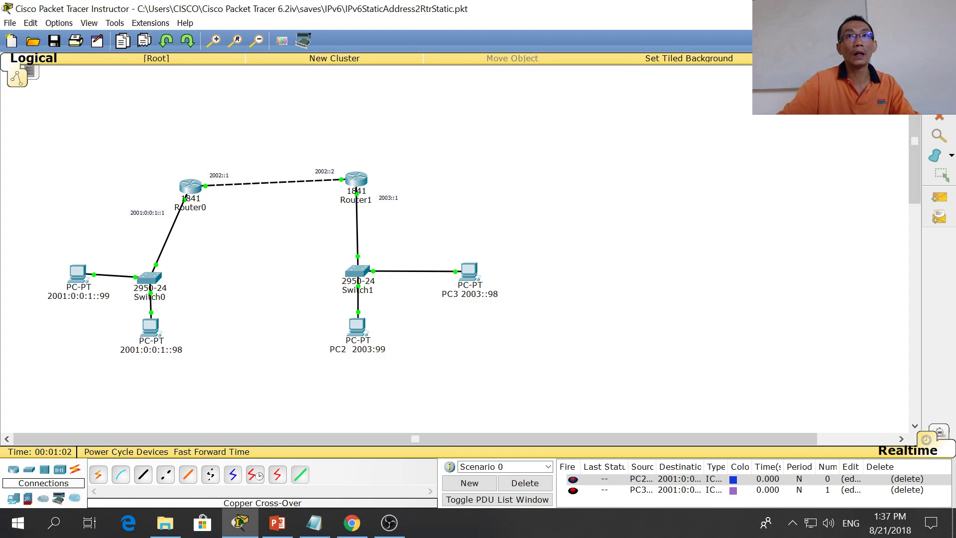
{"action": "left_click", "coordinate": [372, 349]}
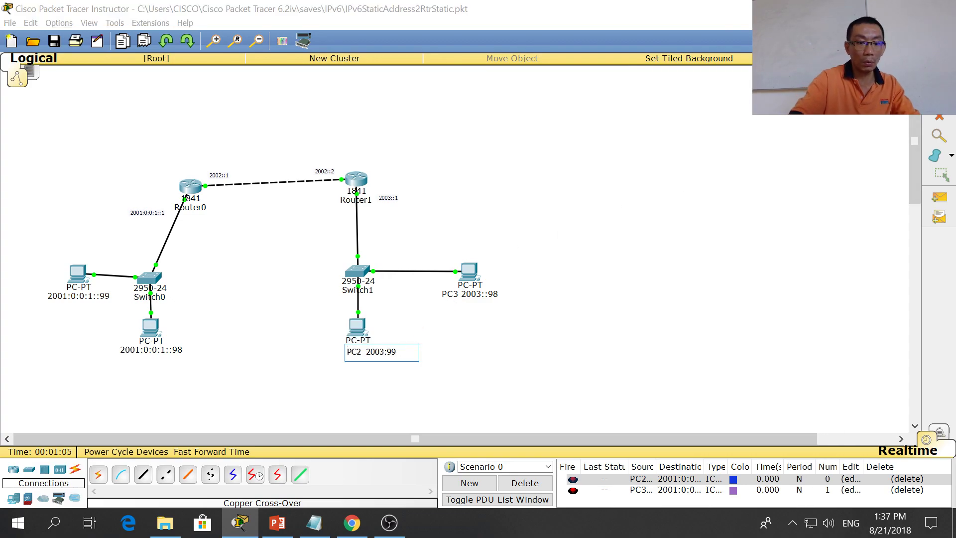
{"action": "type", "text": ":"}
{"action": "left_click", "coordinate": [543, 313]}
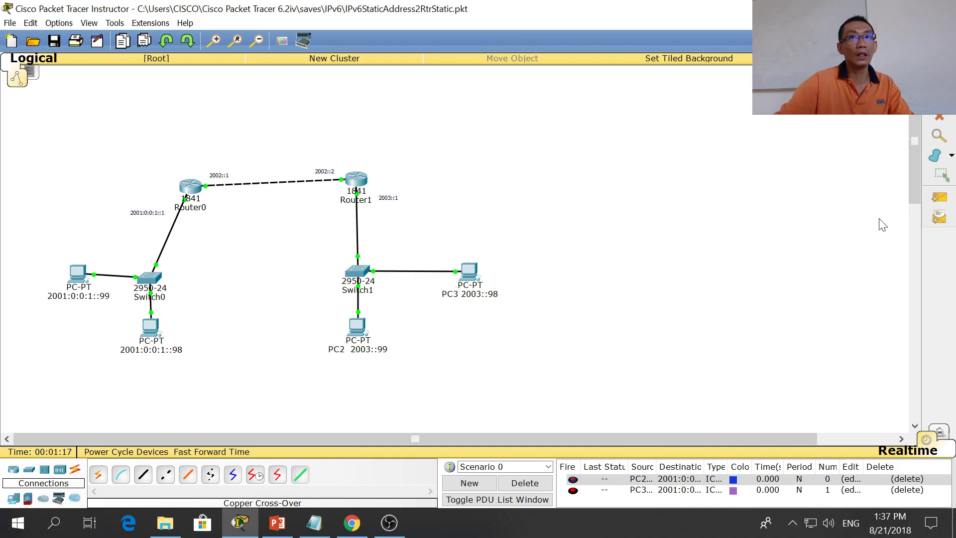
- Send a simple PDU from the 2001:0:0:1::98 PC to Router0, and clear all PDUs from Scenario 0
{"action": "left_click", "coordinate": [939, 197]}
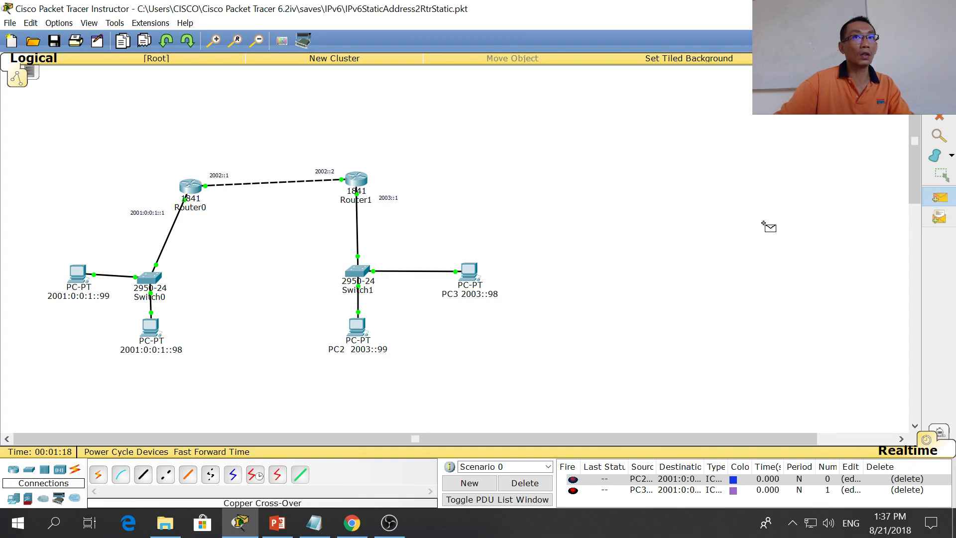
{"action": "left_click", "coordinate": [150, 327]}
{"action": "left_click", "coordinate": [191, 187]}
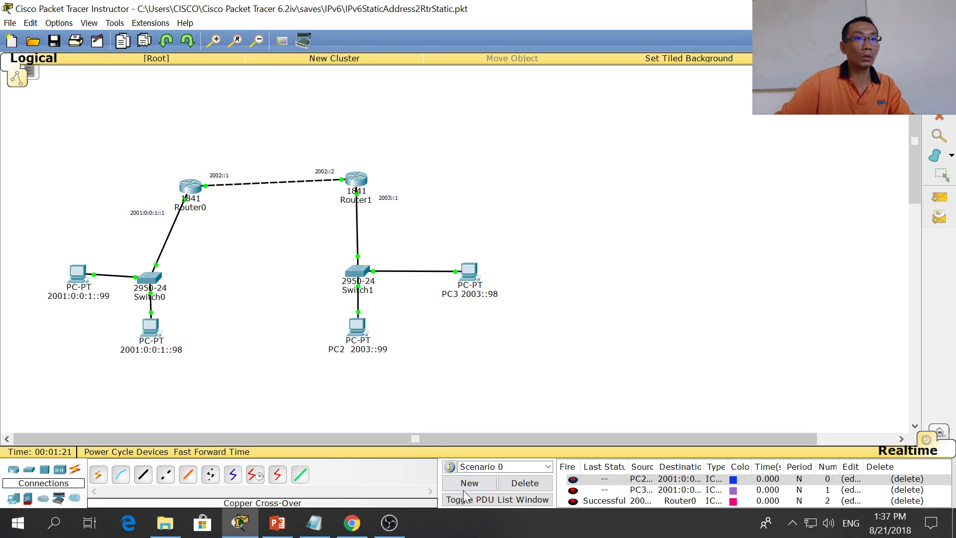
{"action": "left_click", "coordinate": [525, 482]}
- Fast-forward the simulation time, test the link from Router0 to Router1 with a simple PDU, and clear the scenario
{"action": "left_click", "coordinate": [212, 451]}
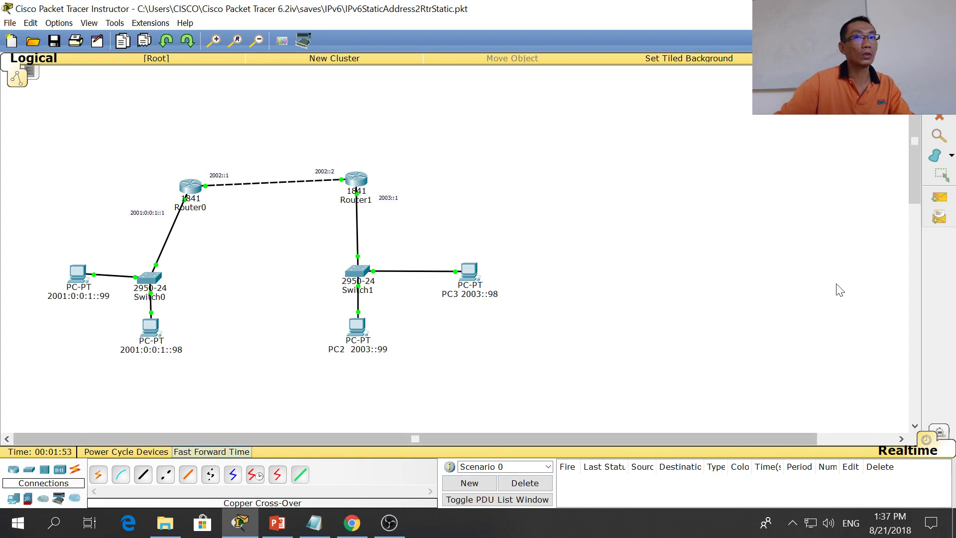
{"action": "left_click", "coordinate": [939, 198]}
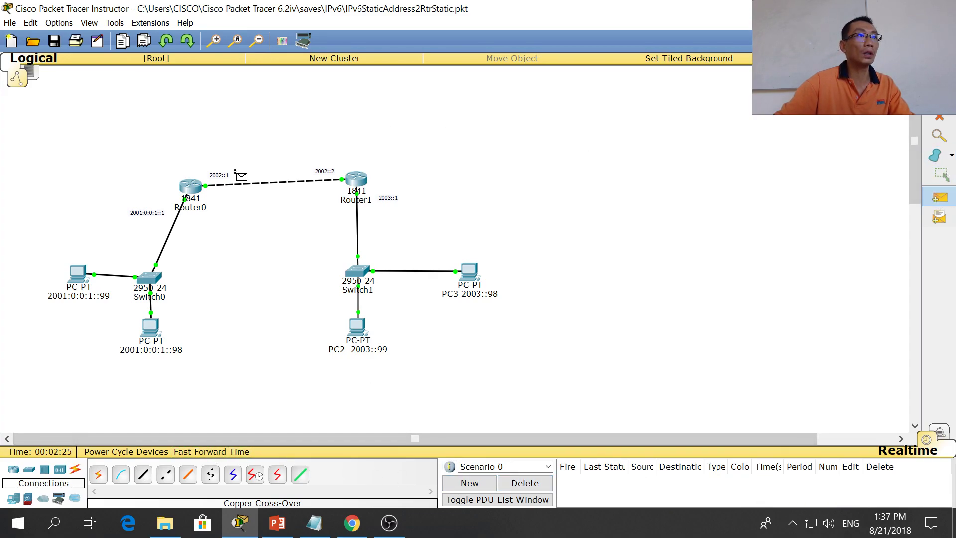
{"action": "left_click", "coordinate": [196, 184]}
{"action": "left_click", "coordinate": [357, 184]}
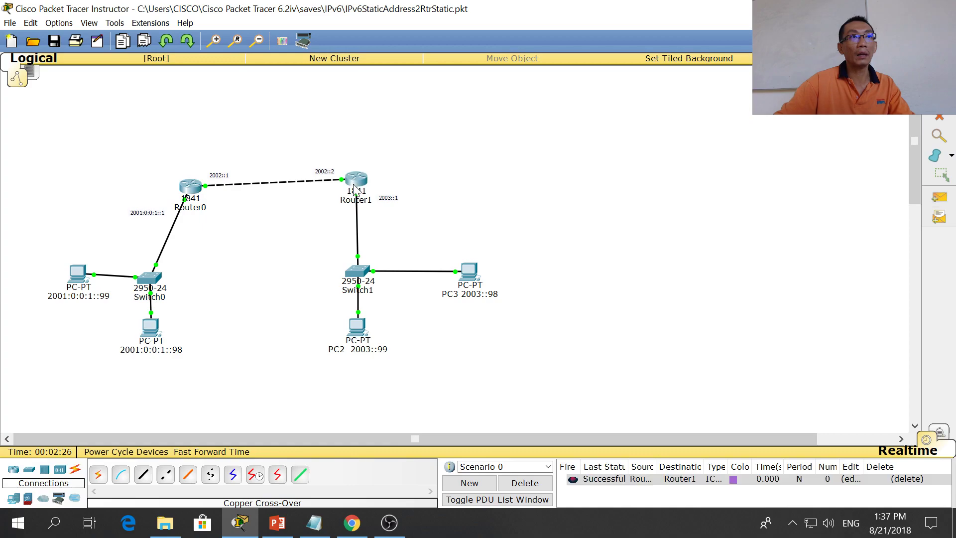
{"action": "left_click", "coordinate": [527, 484]}
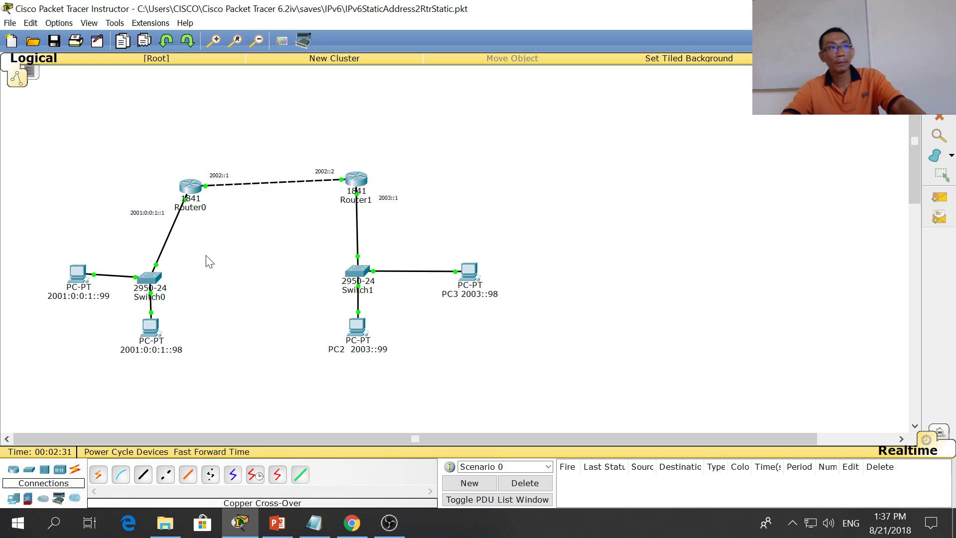
- Open Router0's command line interface beside the topology and enter privileged EXEC mode
{"action": "left_click", "coordinate": [191, 187]}
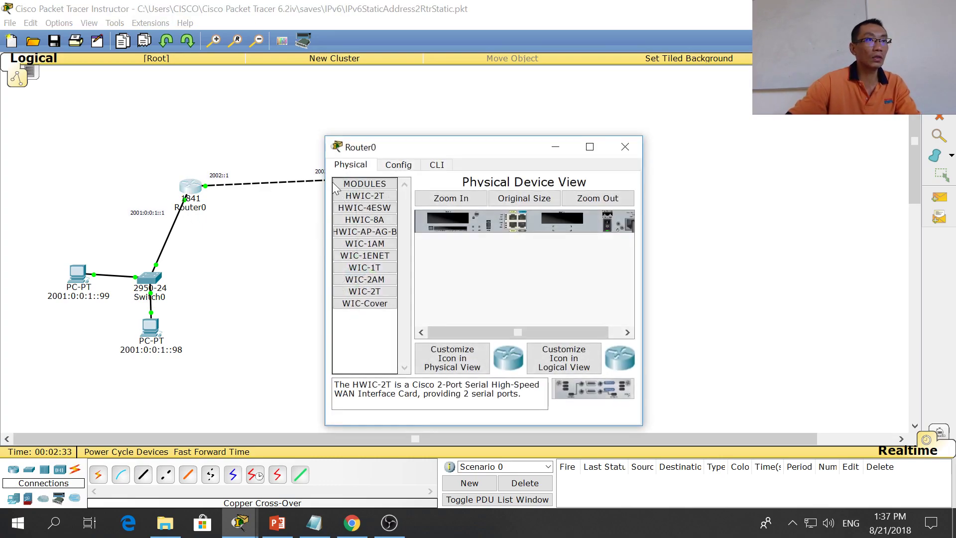
{"action": "left_click_drag", "start_coordinate": [446, 149], "coordinate": [594, 75]}
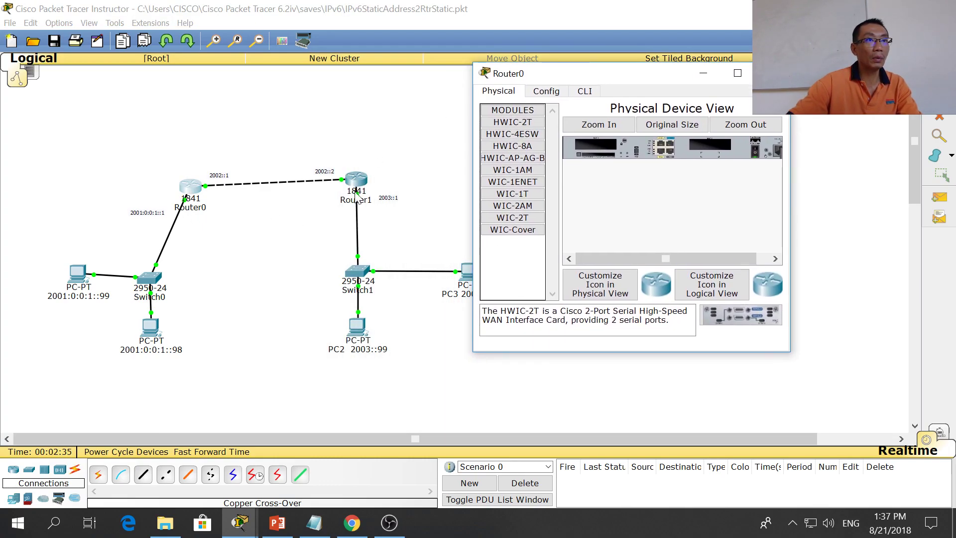
{"action": "left_click", "coordinate": [585, 91]}
{"action": "key", "text": "Return"}
{"action": "key", "text": "Return"}
{"action": "key", "text": "Return"}
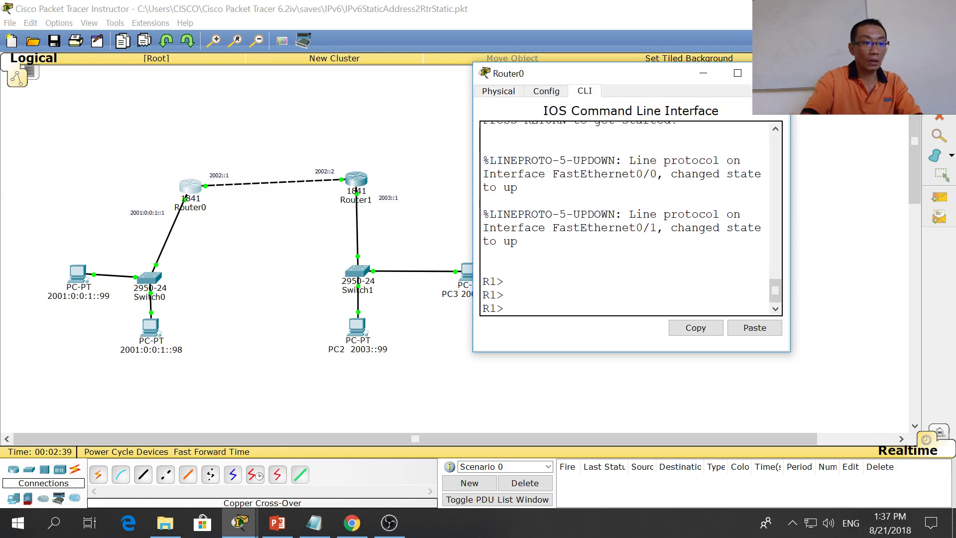
{"action": "type", "text": "en"}
{"action": "key", "text": "Return"}
{"action": "key", "text": "Return"}
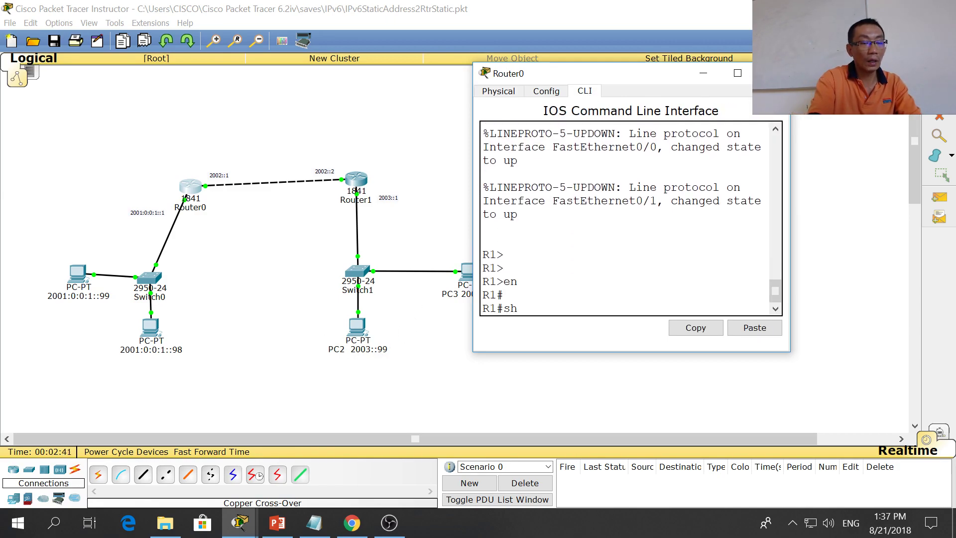
- Display Router0's running configuration with "sh ru" as far as its IPv6 route entry
{"action": "type", "text": "sh ru"}
{"action": "key", "text": "Return"}
{"action": "key", "text": "space"}
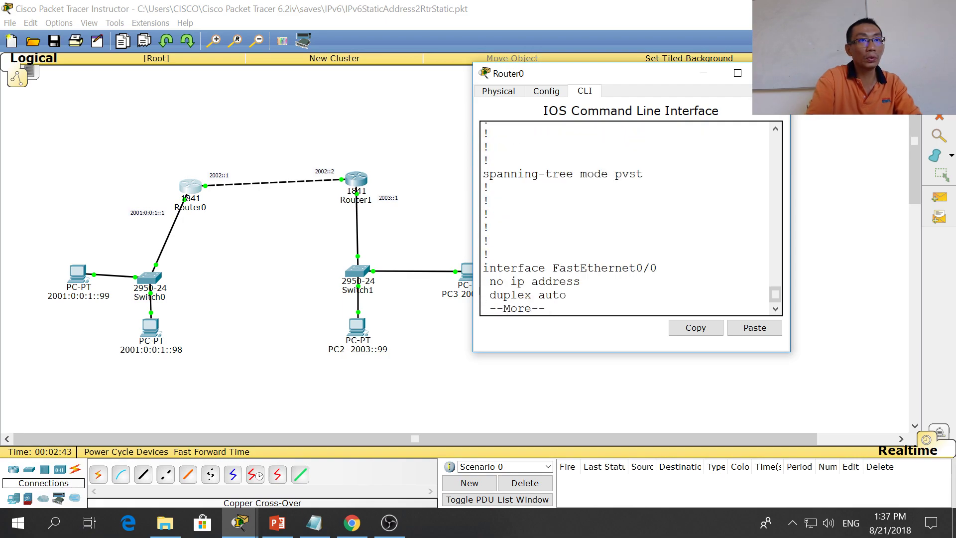
{"action": "key", "text": "space"}
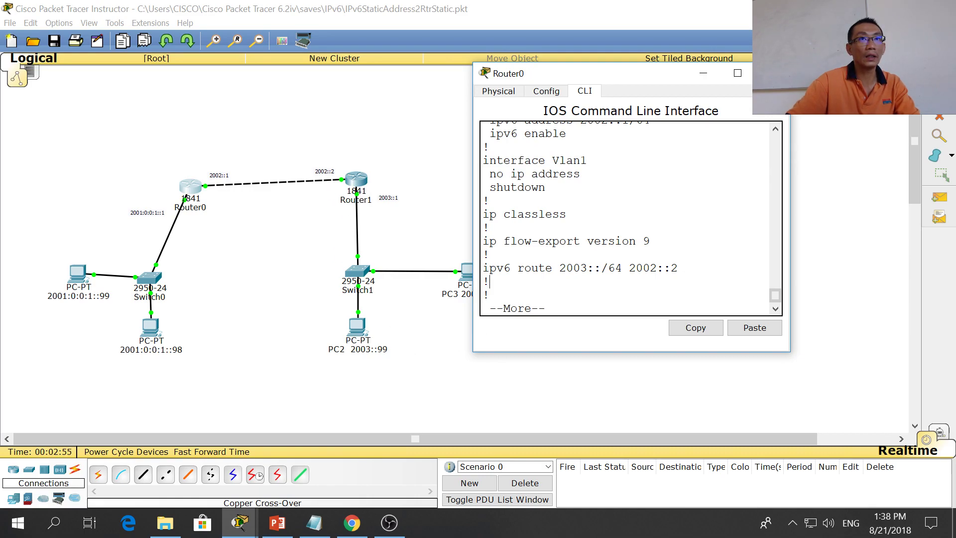
{"action": "left_click", "coordinate": [403, 184]}
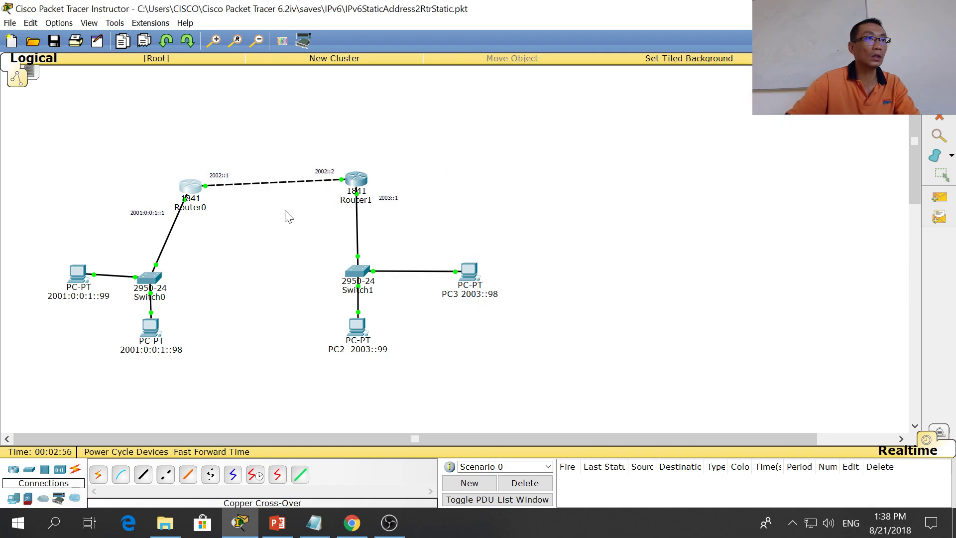
- Open Router1's command line interface and enter privileged EXEC mode
{"action": "left_click", "coordinate": [356, 179]}
{"action": "left_click", "coordinate": [438, 165]}
{"action": "key", "text": "Return"}
{"action": "key", "text": "Return"}
{"action": "key", "text": "Return"}
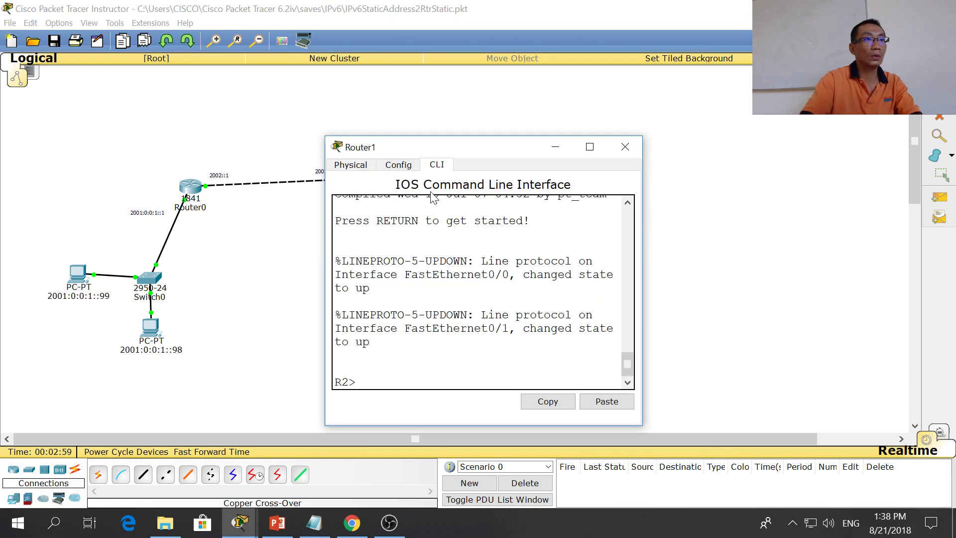
{"action": "type", "text": "en"}
{"action": "key", "text": "Return"}
- Display Router1's running configuration with "sh ru" and examine the destination network and next hop of its IPv6 static route
{"action": "type", "text": "sh ru"}
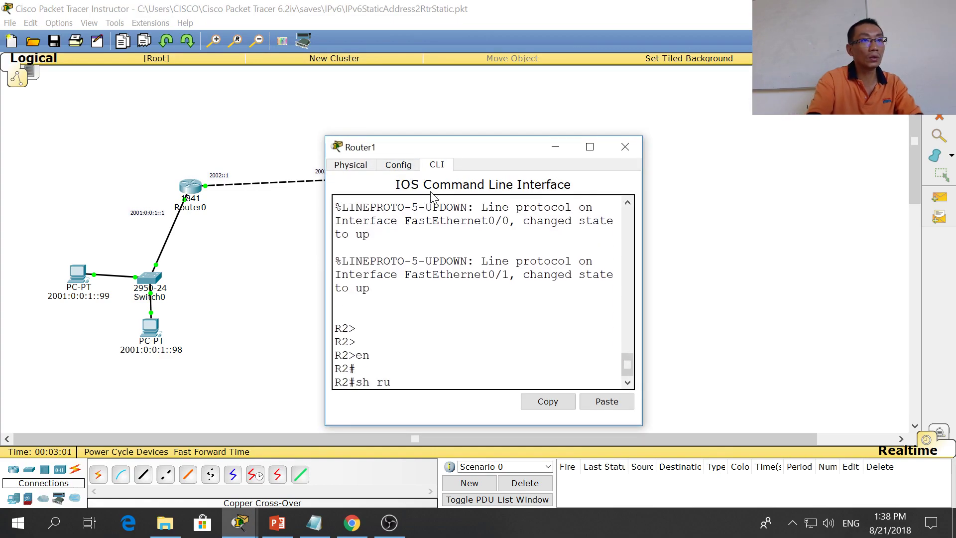
{"action": "key", "text": "Return"}
{"action": "key", "text": "space"}
{"action": "key", "text": "space"}
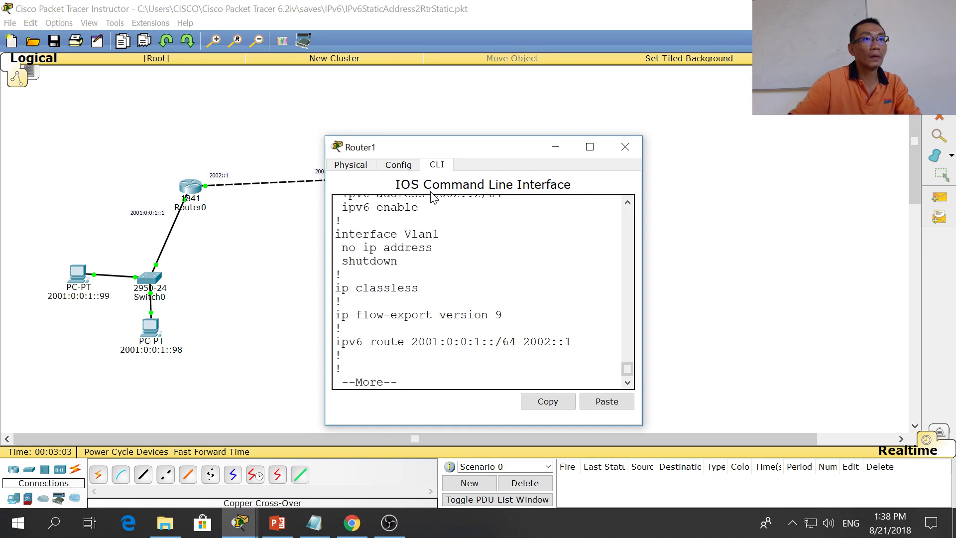
{"action": "left_click_drag", "start_coordinate": [454, 149], "coordinate": [597, 104]}
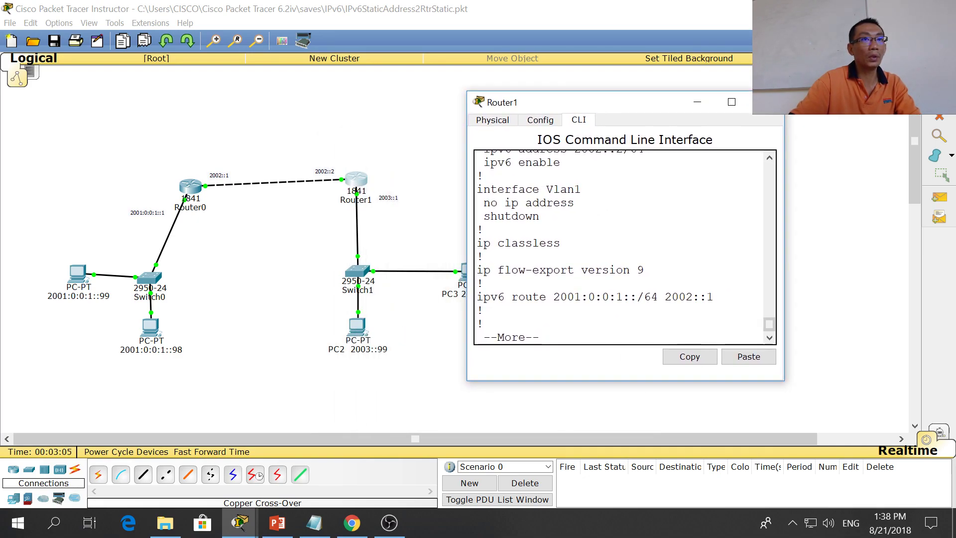
{"action": "left_click_drag", "start_coordinate": [631, 297], "coordinate": [553, 297]}
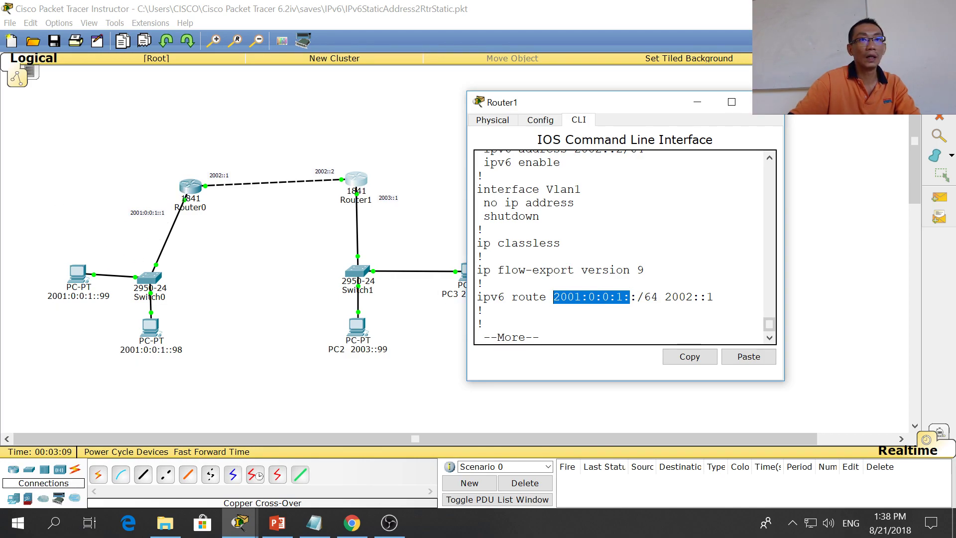
{"action": "left_click_drag", "start_coordinate": [658, 297], "coordinate": [553, 297]}
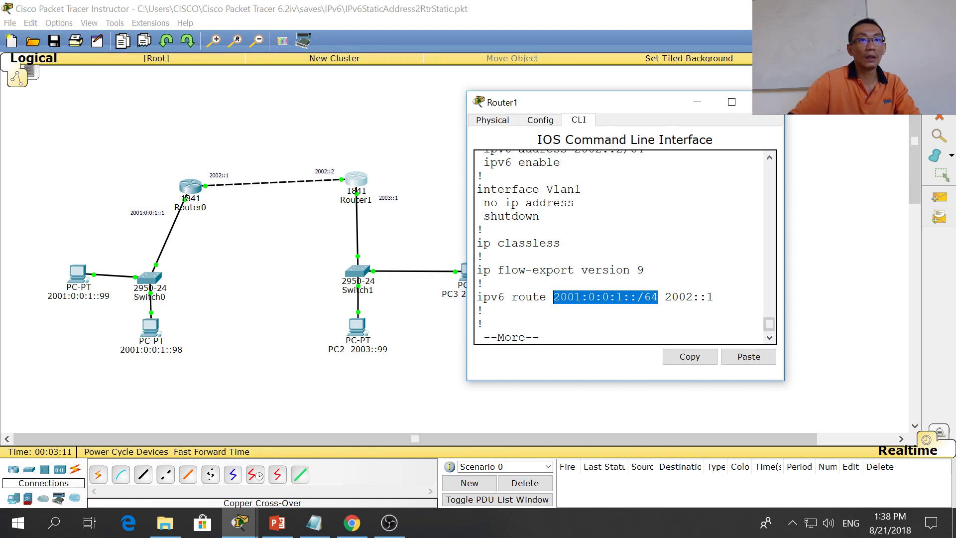
{"action": "left_click", "coordinate": [714, 297]}
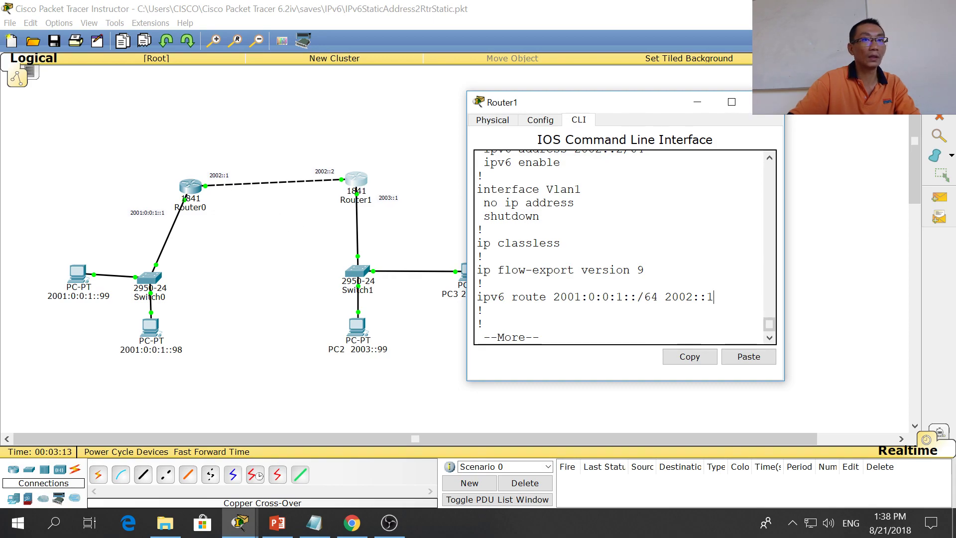
{"action": "key", "text": "space"}
- Review the IPv6 addresses of Router0's FastEthernet interfaces in its running configuration, and close the router window
{"action": "left_click", "coordinate": [200, 188]}
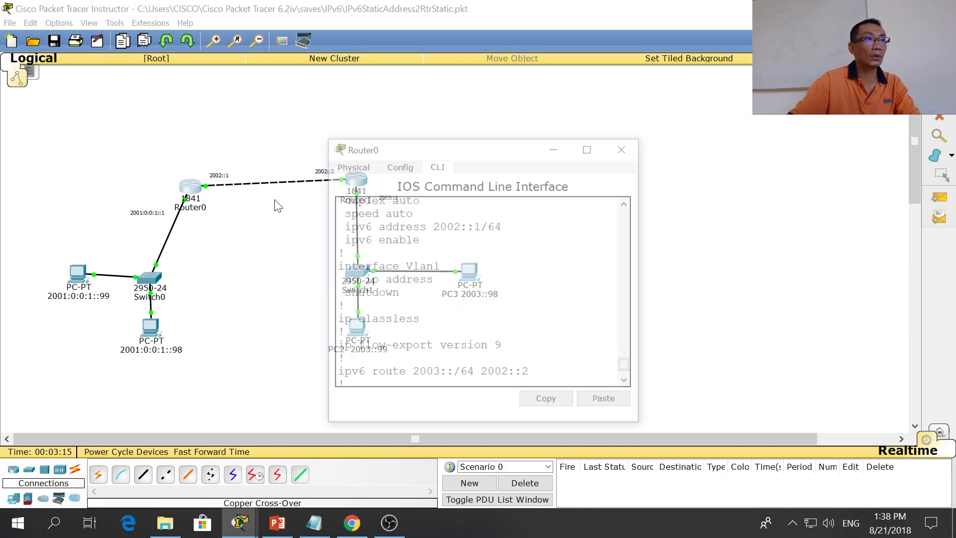
{"action": "scroll", "coordinate": [483, 292], "scroll_direction": "up", "scroll_amount": 3}
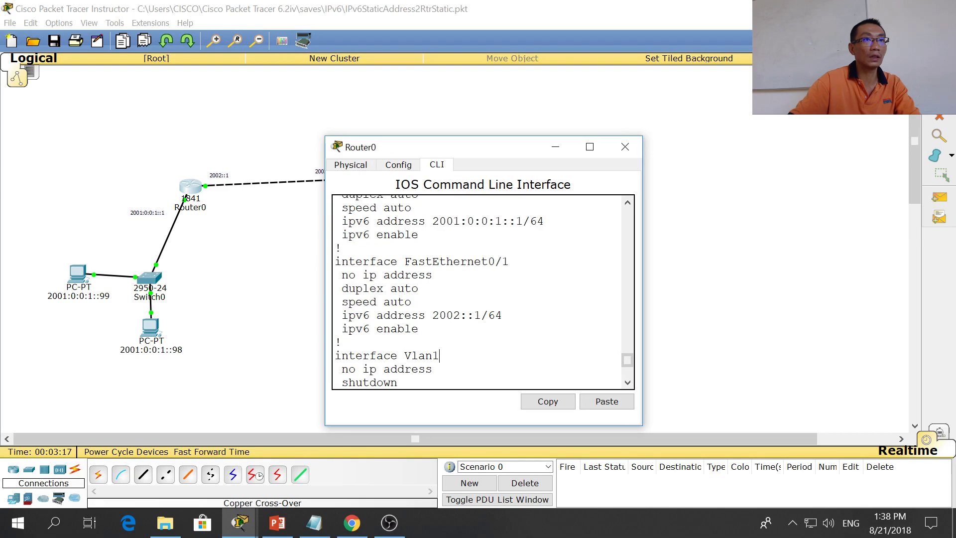
{"action": "left_click_drag", "start_coordinate": [446, 251], "coordinate": [544, 251]}
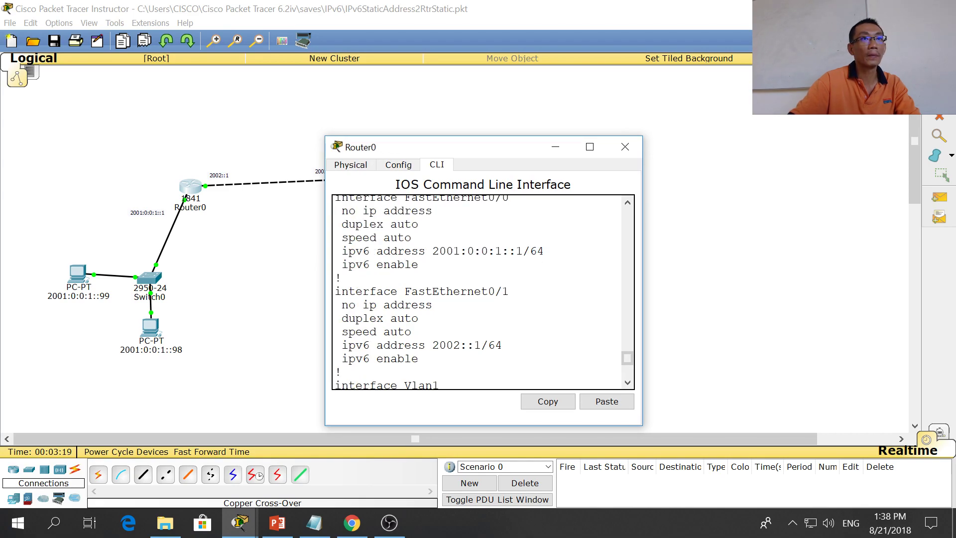
{"action": "left_click", "coordinate": [625, 147]}
- Test end-to-end routing with a simple PDU from PC2 to the 2001:0:0:1::98 PC
{"action": "left_click", "coordinate": [939, 198]}
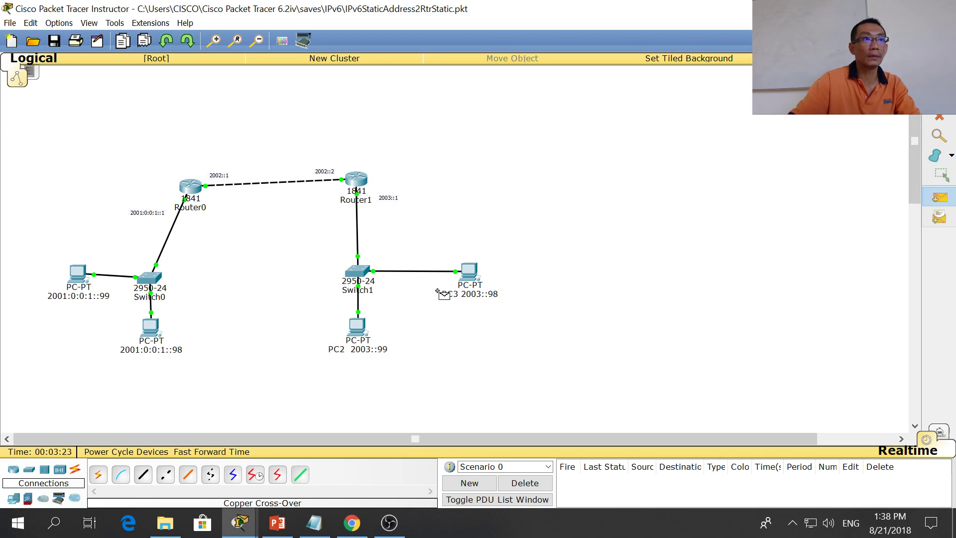
{"action": "left_click", "coordinate": [358, 326]}
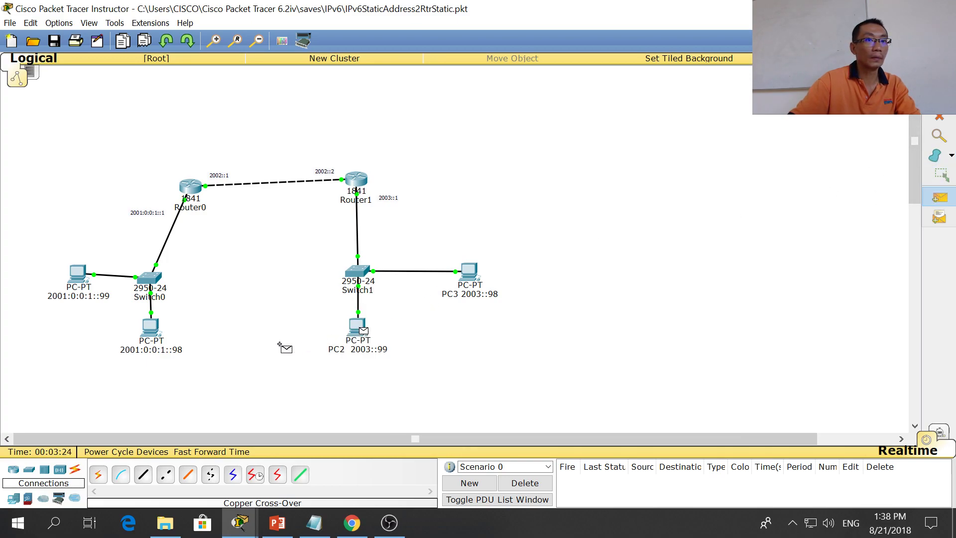
{"action": "left_click", "coordinate": [151, 328]}
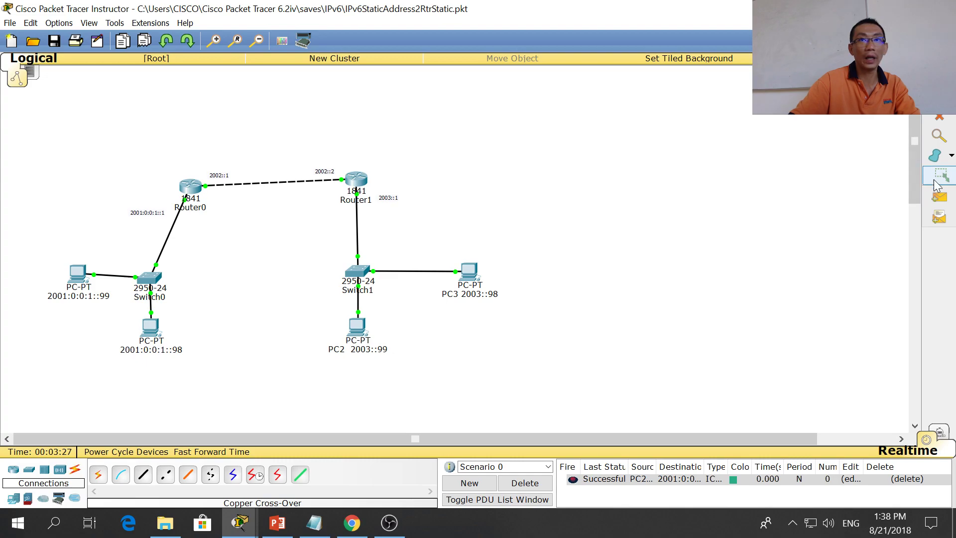
- Test routing with a simple PDU from PC3 to the 2001:0:0:1::99 PC
{"action": "left_click", "coordinate": [940, 198]}
{"action": "left_click", "coordinate": [469, 272]}
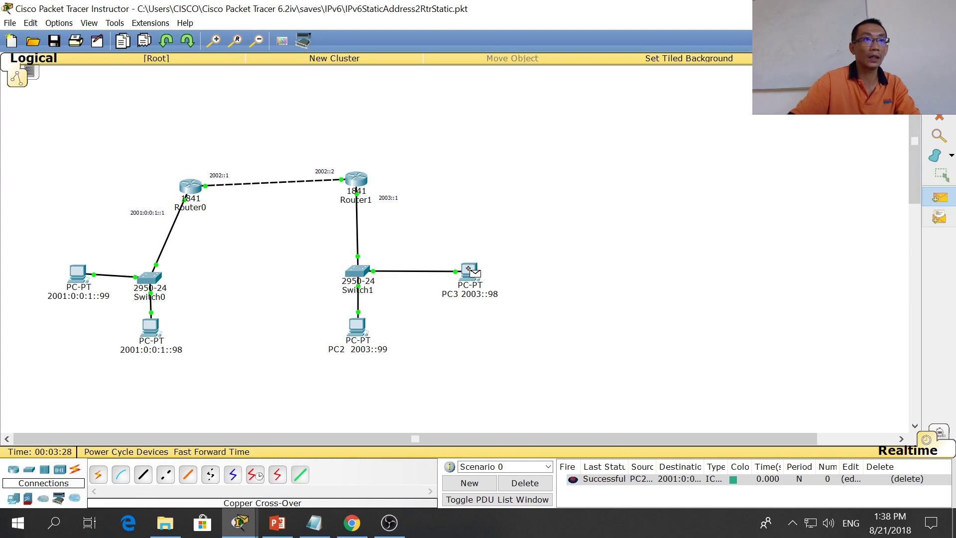
{"action": "left_click", "coordinate": [78, 273]}
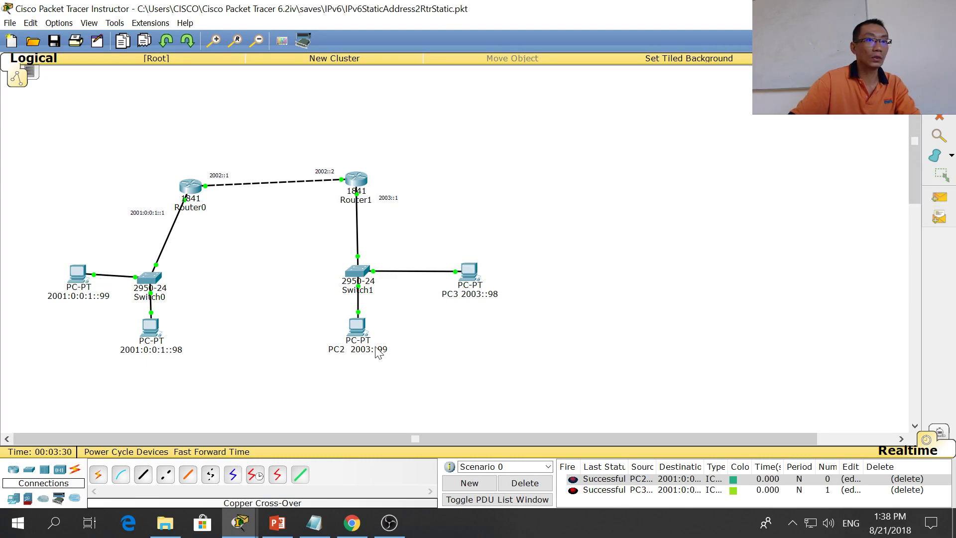
- Open the IPv6StaticAddress2RtrDefault network file without saving the current network
{"action": "left_click", "coordinate": [10, 23]}
{"action": "left_click", "coordinate": [31, 59]}
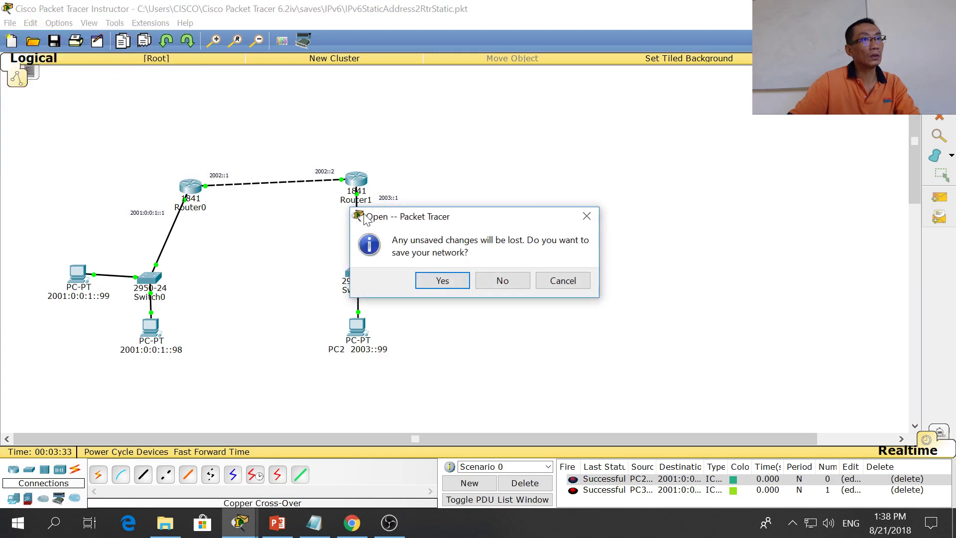
{"action": "left_click", "coordinate": [499, 280]}
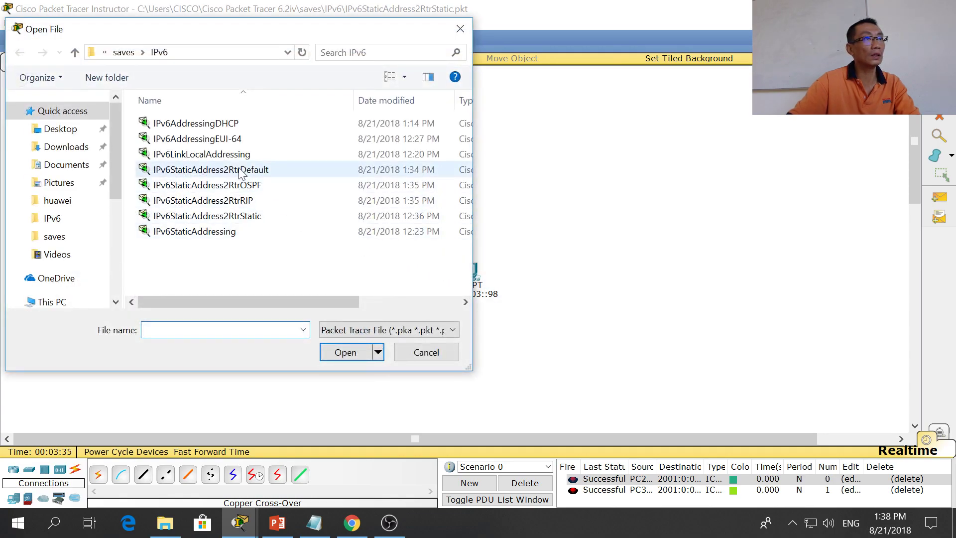
{"action": "double_click", "coordinate": [274, 171]}
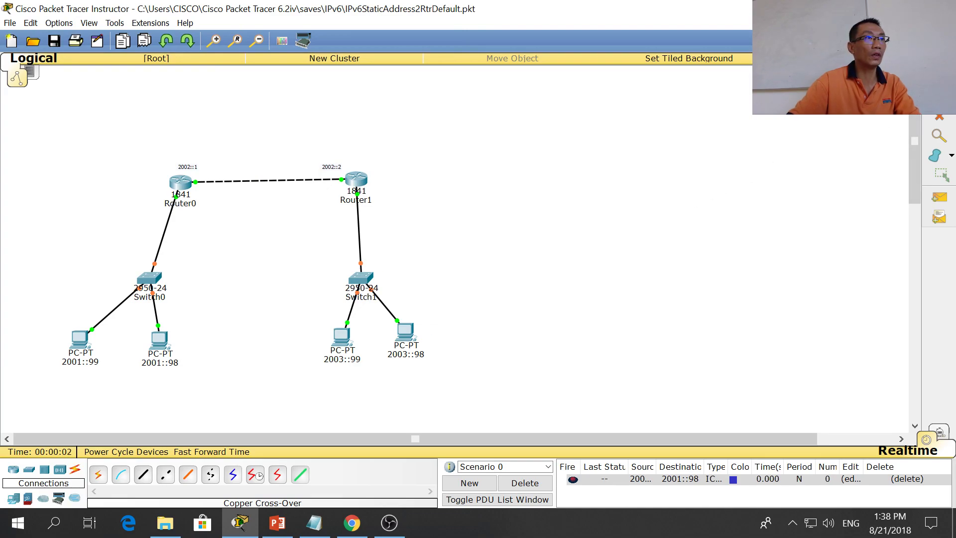
- Place a note reading "default" beside Router0 in the workspace
{"action": "left_click", "coordinate": [133, 162]}
{"action": "type", "text": "default"}
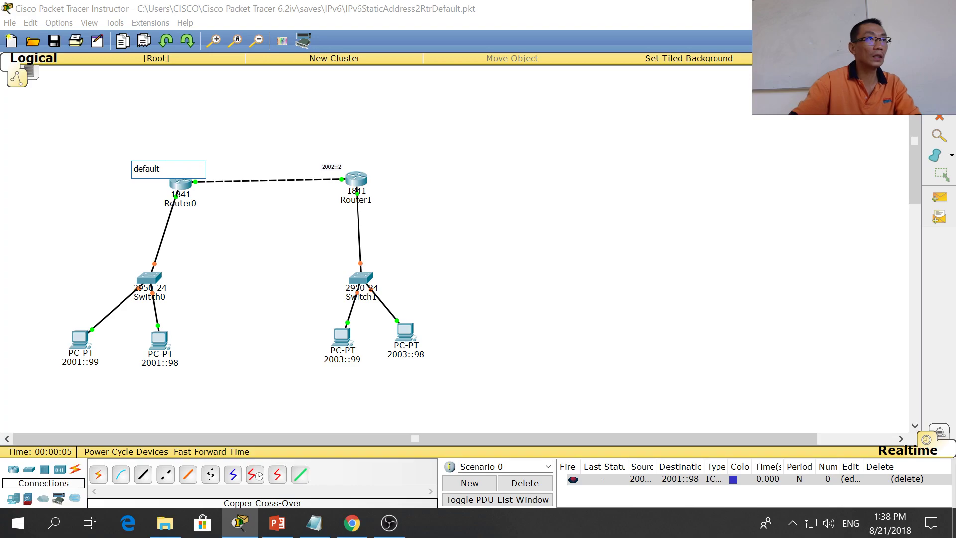
{"action": "left_click", "coordinate": [213, 143]}
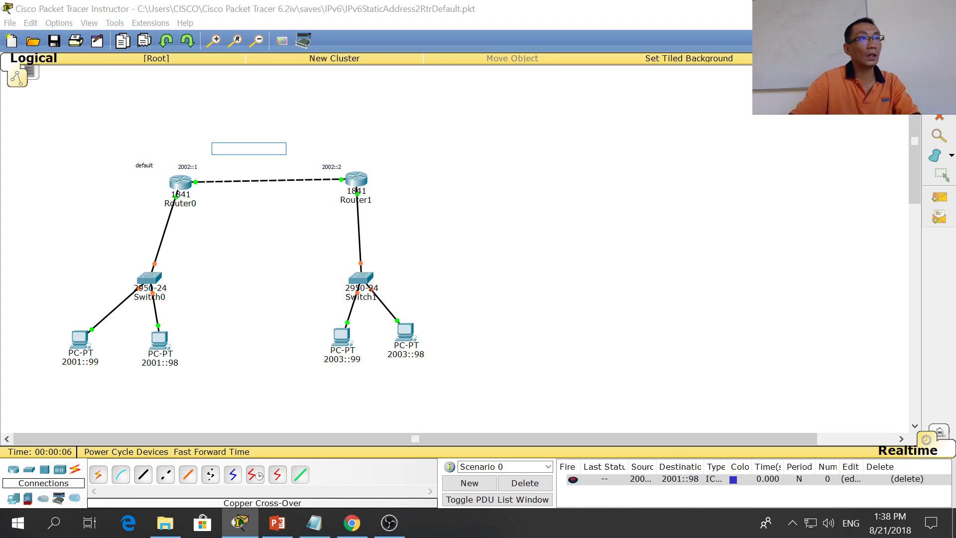
- Open Router0's command line interface and enter privileged EXEC mode
{"action": "left_click", "coordinate": [180, 182]}
{"action": "left_click", "coordinate": [438, 165]}
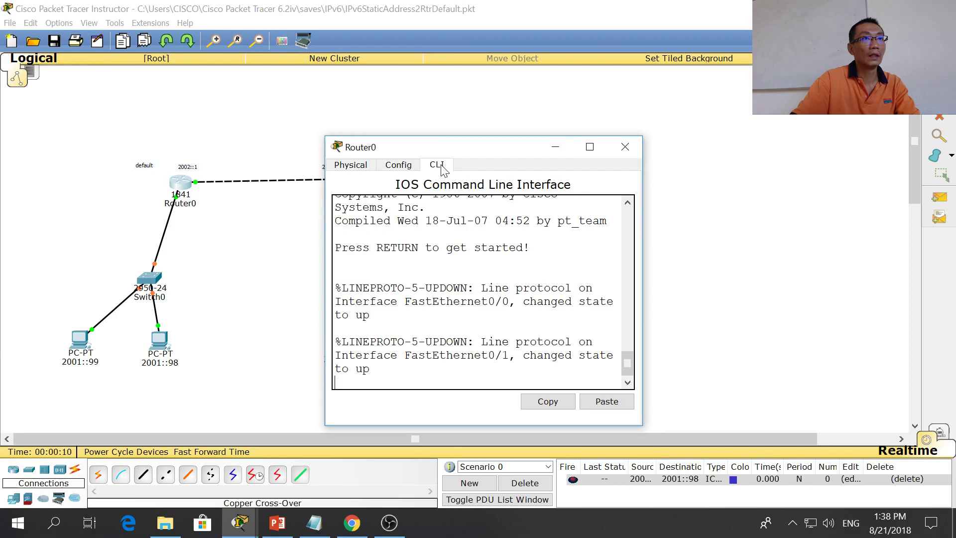
{"action": "key", "text": "Return"}
{"action": "key", "text": "Return"}
{"action": "type", "text": "e"}
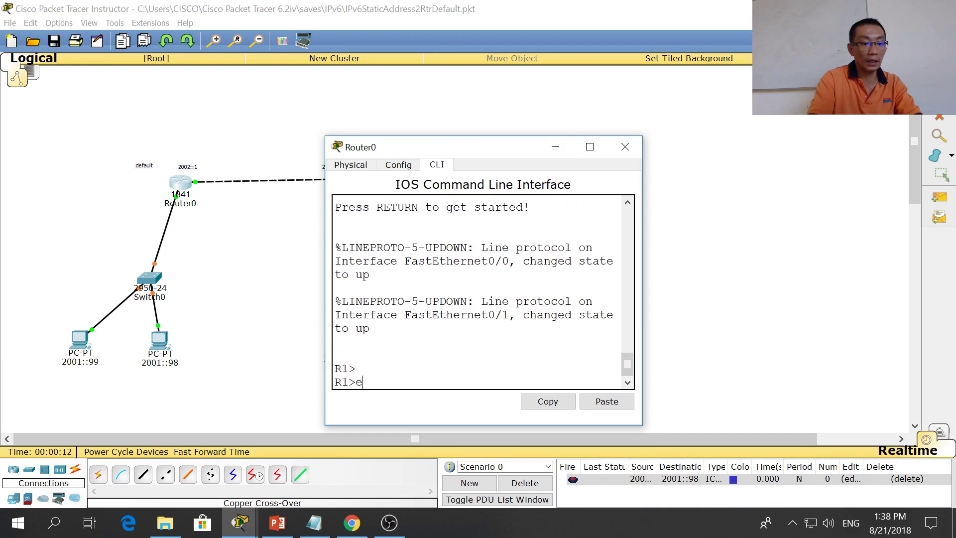
{"action": "type", "text": "n"}
{"action": "key", "text": "Return"}
- Display Router0's running configuration with "sh run", examine the next hop of its IPv6 default route, and end the listing
{"action": "type", "text": "sh run"}
{"action": "key", "text": "Return"}
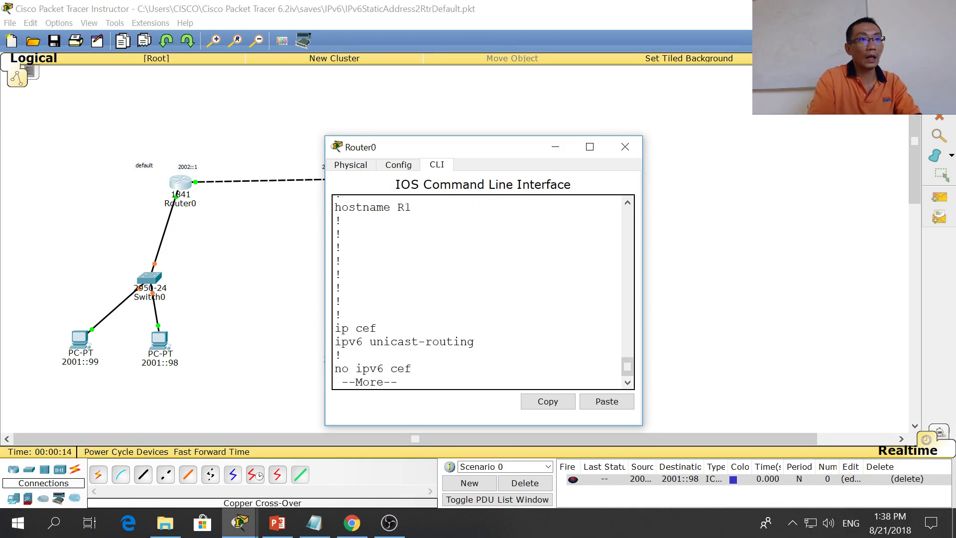
{"action": "key", "text": "space"}
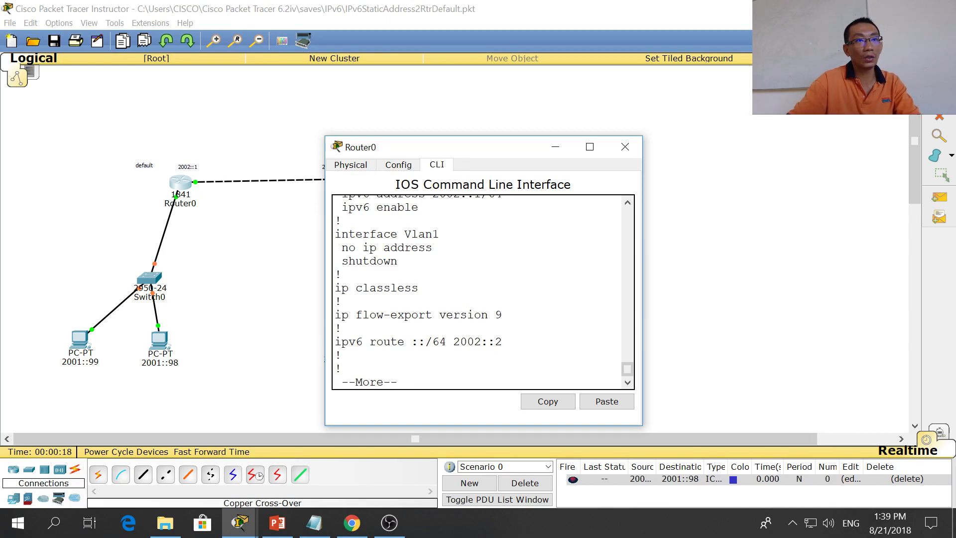
{"action": "left_click_drag", "start_coordinate": [503, 342], "coordinate": [453, 342]}
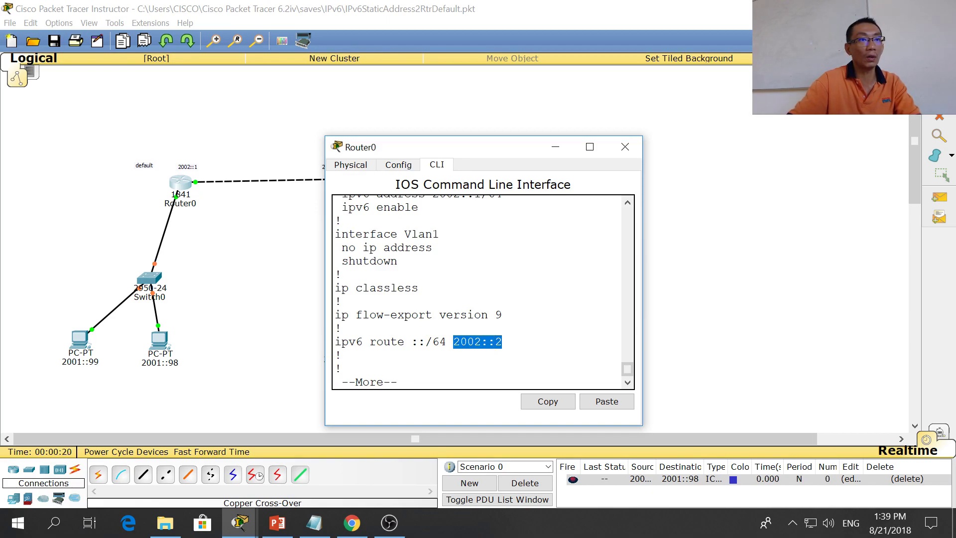
{"action": "left_click", "coordinate": [405, 382]}
{"action": "key", "text": "ctrl+c"}
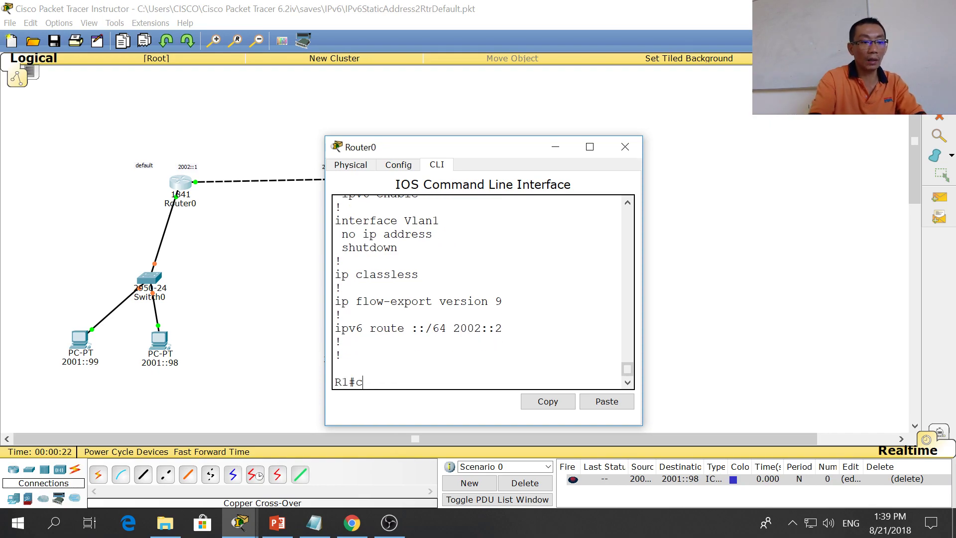
- Draft the default route command "ipv6 route 0:0:0:0::/6" in Router0's global configuration mode, erase it and leave with "end"
{"action": "type", "text": "conf te"}
{"action": "key", "text": "Return"}
{"action": "type", "text": "ipv6 "}
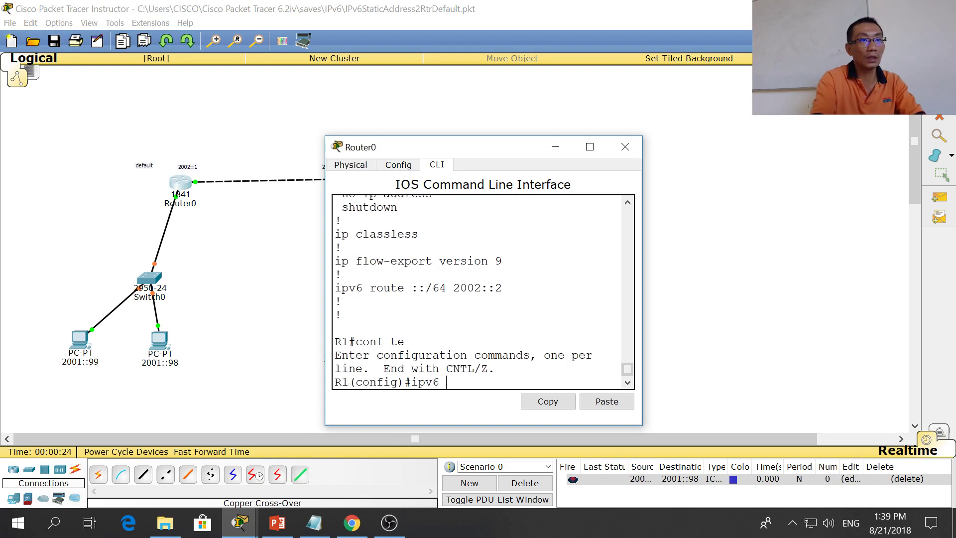
{"action": "type", "text": "ro"}
{"action": "key", "text": "Tab"}
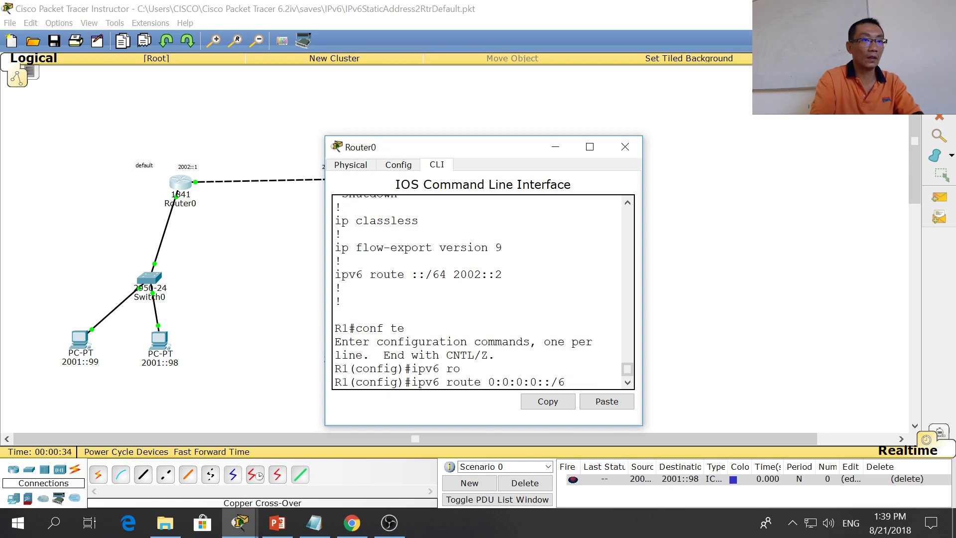
{"action": "key", "text": "BackSpace"}
{"action": "key", "text": "BackSpace"}
{"action": "key", "text": "BackSpace"}
{"action": "key", "text": "BackSpace"}
{"action": "key", "text": "BackSpace"}
{"action": "key", "text": "BackSpace"}
{"action": "key", "text": "BackSpace"}
{"action": "key", "text": "BackSpace"}
{"action": "key", "text": "BackSpace"}
{"action": "key", "text": "BackSpace"}
{"action": "key", "text": "BackSpace"}
{"action": "key", "text": "BackSpace"}
{"action": "key", "text": "BackSpace"}
{"action": "key", "text": "BackSpace"}
{"action": "key", "text": "BackSpace"}
{"action": "key", "text": "BackSpace"}
{"action": "key", "text": "BackSpace"}
{"action": "key", "text": "BackSpace"}
{"action": "key", "text": "BackSpace"}
{"action": "key", "text": "BackSpace"}
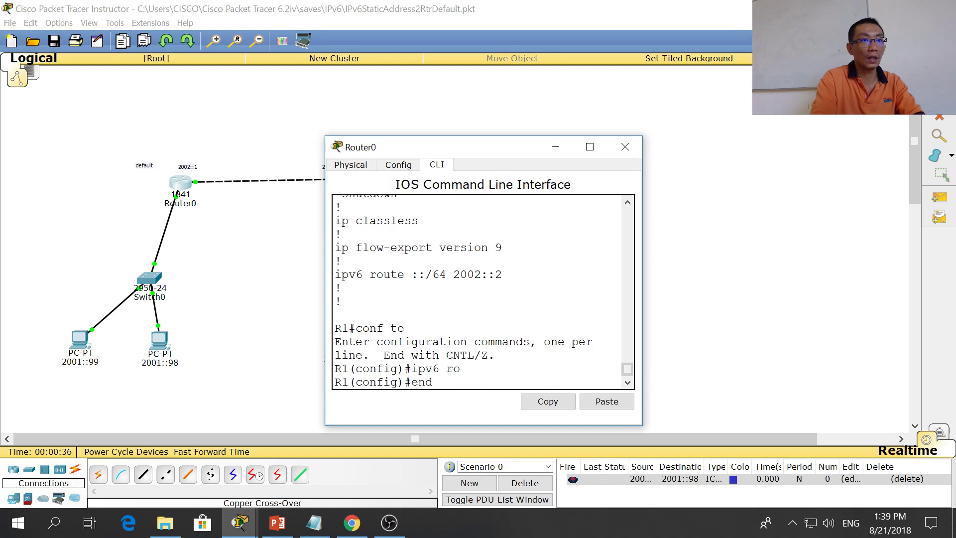
{"action": "key", "text": "Return"}
- Test default routing with a simple PDU from the 2003::99 PC to the 2001::98 PC, and delete the PDU scenario
{"action": "left_click", "coordinate": [184, 369]}
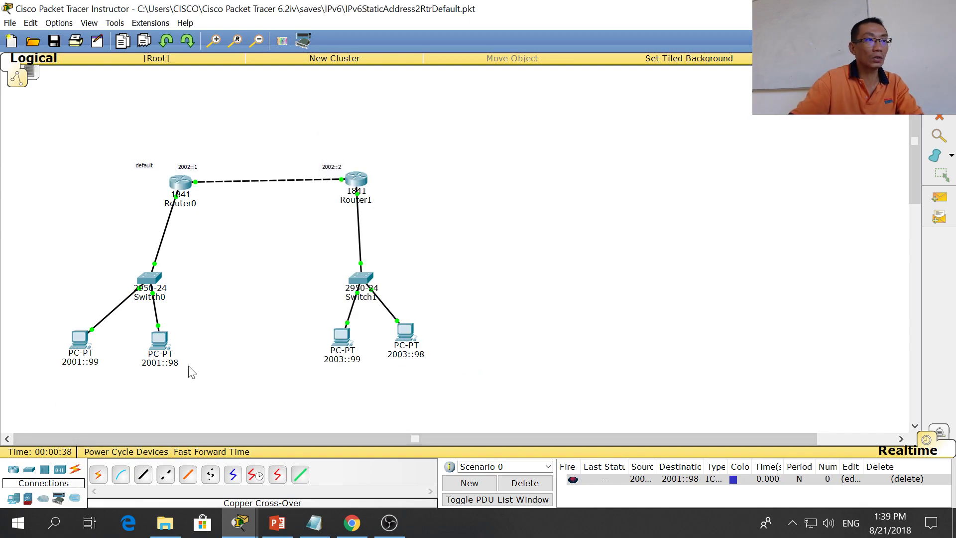
{"action": "left_click", "coordinate": [939, 198]}
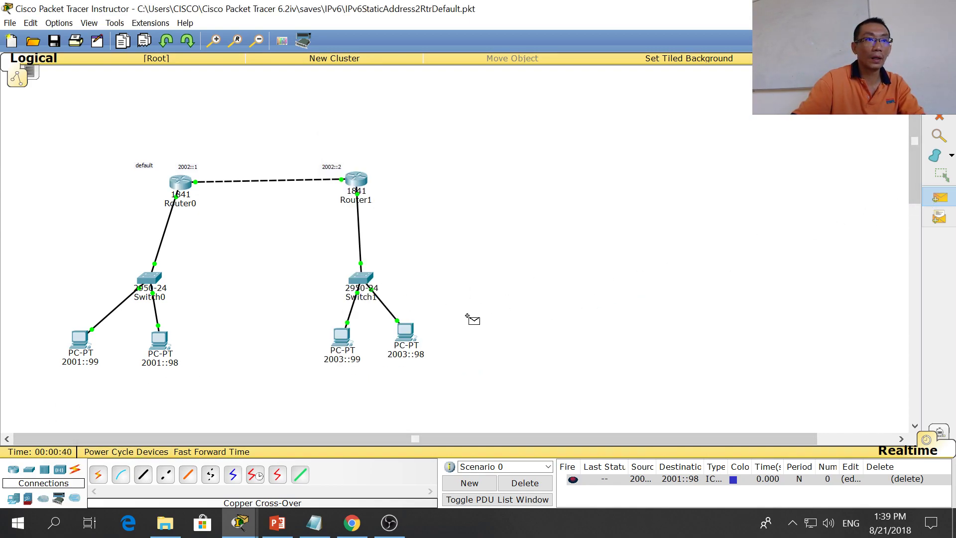
{"action": "left_click", "coordinate": [342, 338]}
{"action": "left_click", "coordinate": [160, 344]}
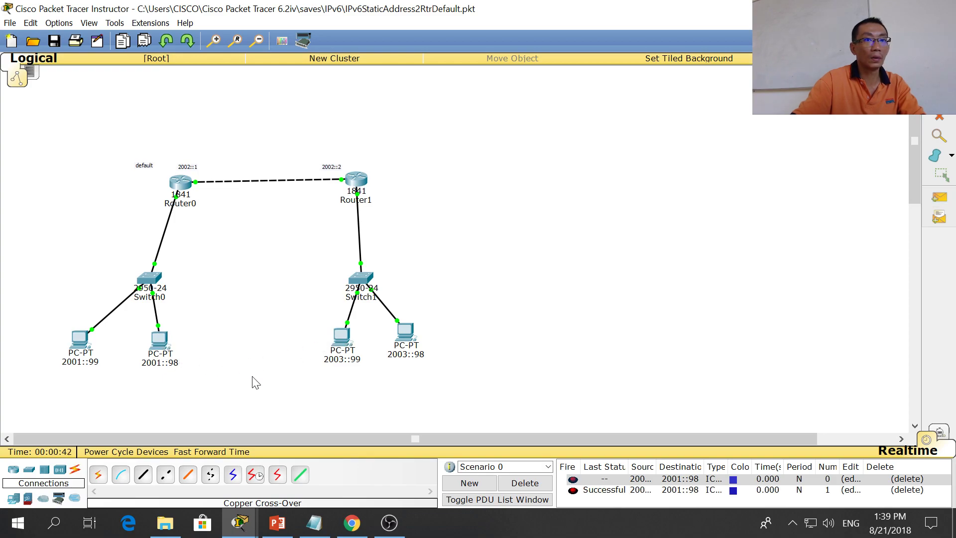
{"action": "left_click", "coordinate": [537, 487]}
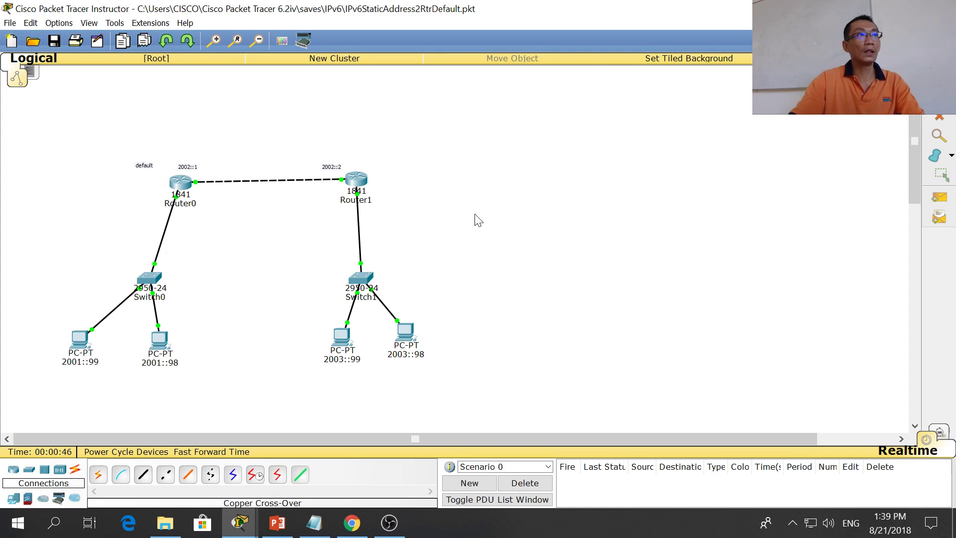
- Switch to the File Explorer window showing the IPv6 saves folder
{"action": "left_click", "coordinate": [37, 47]}
{"action": "key", "text": "Escape"}
{"action": "key", "text": "alt+Tab"}
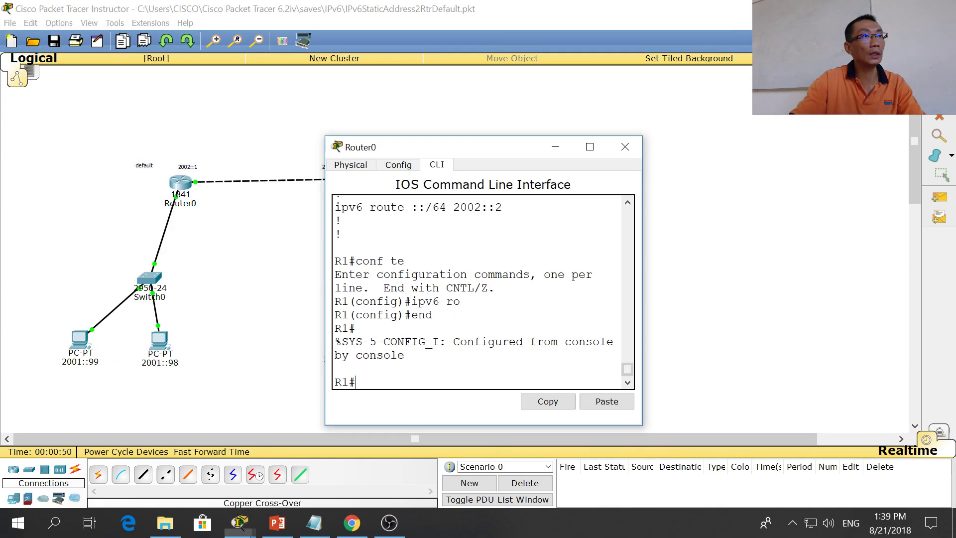
{"action": "key", "text": "alt+Tab"}
{"action": "key", "text": "Tab"}
{"action": "key", "text": "alt+Tab"}
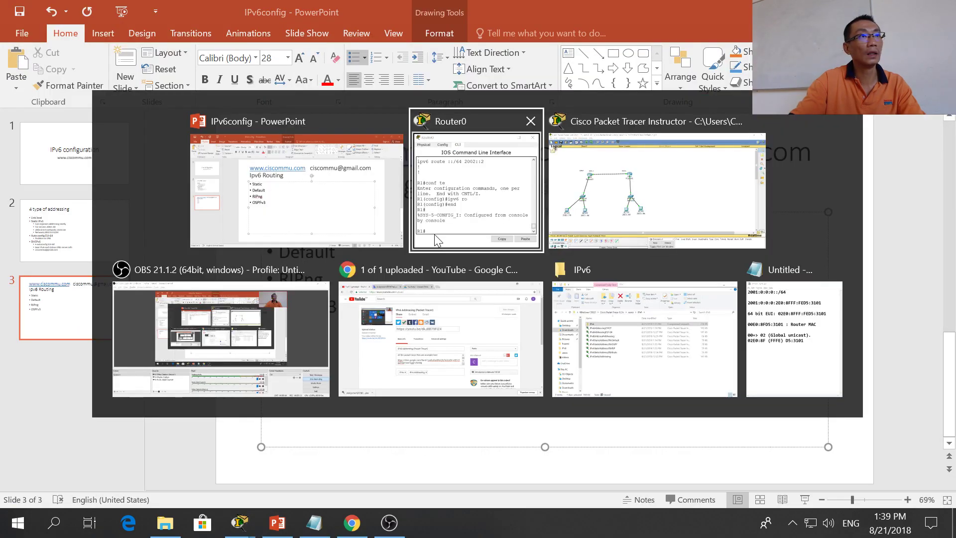
{"action": "key", "text": "Tab"}
{"action": "key", "text": "Tab"}
{"action": "key", "text": "Tab"}
{"action": "key", "text": "Tab"}
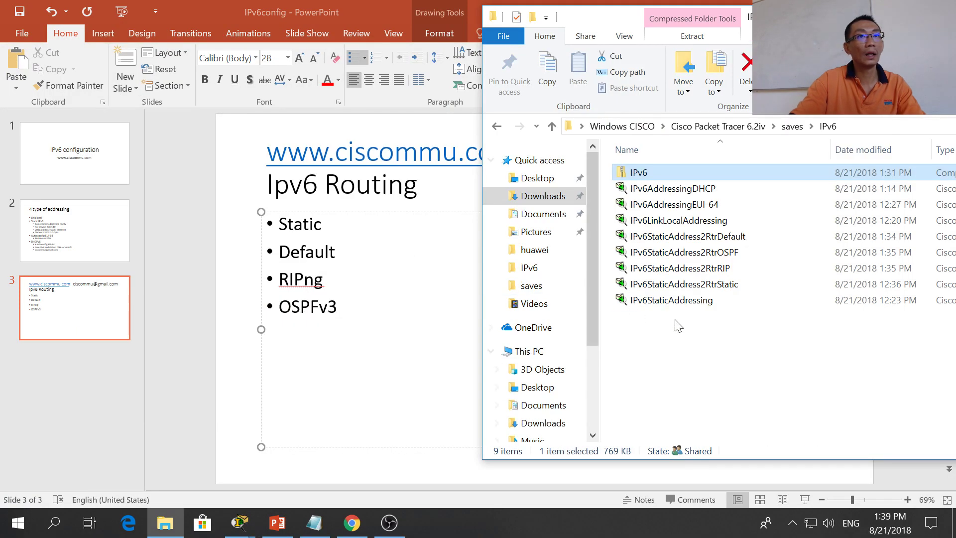
- Open IPv6StaticAddress2RtrRIP from the IPv6 folder, and close the extra Packet Tracer window without saving
{"action": "left_click", "coordinate": [738, 269]}
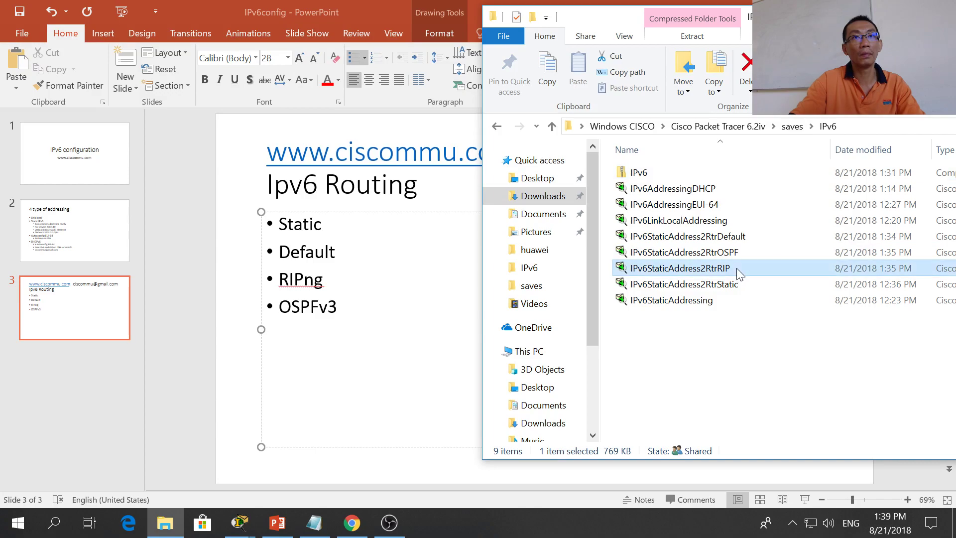
{"action": "double_click", "coordinate": [737, 268]}
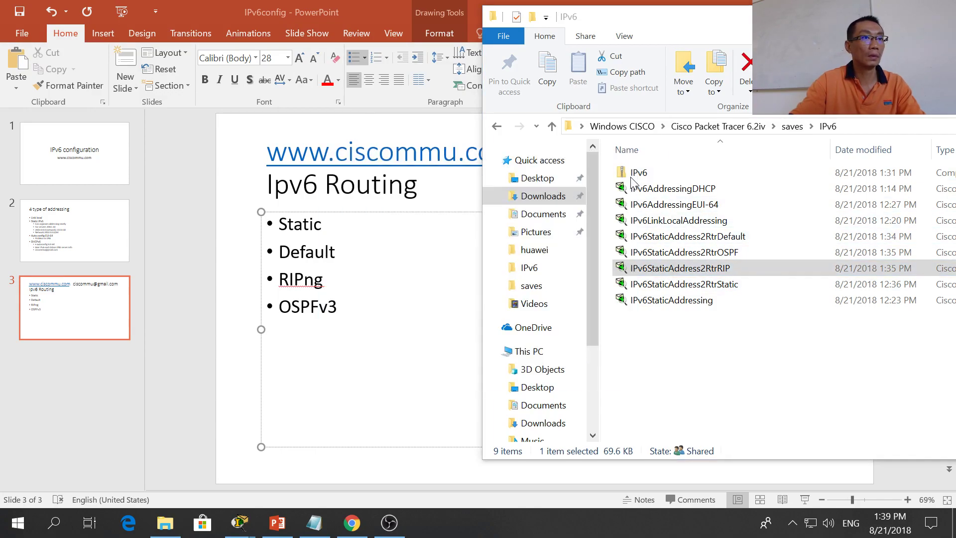
{"action": "left_click", "coordinate": [664, 109]}
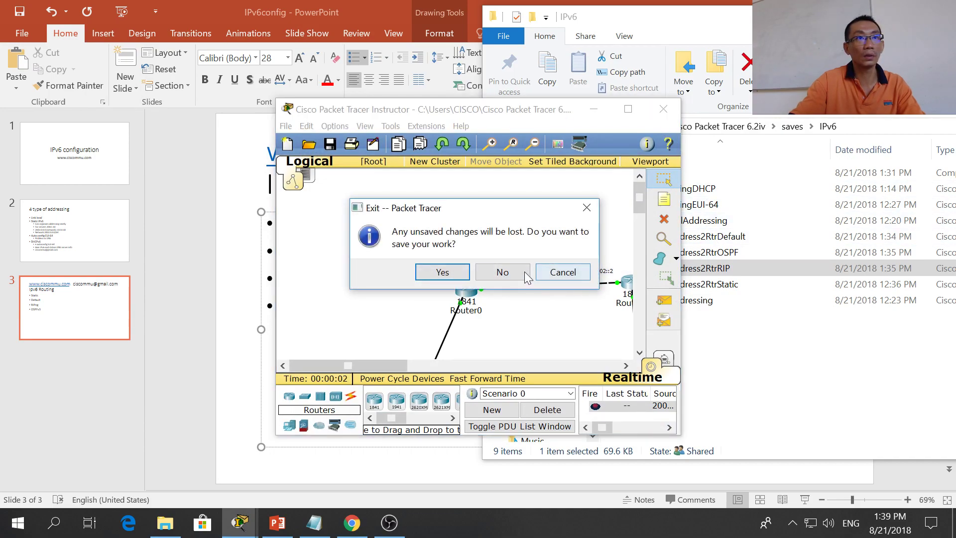
{"action": "left_click", "coordinate": [502, 271]}
- Return to the original Packet Tracer window, open IPv6StaticAddress2RtrRIP without saving the current network, and fast forward the network time
{"action": "key", "text": "alt+Tab"}
{"action": "key", "text": "alt+Tab"}
{"action": "key", "text": "alt+Tab"}
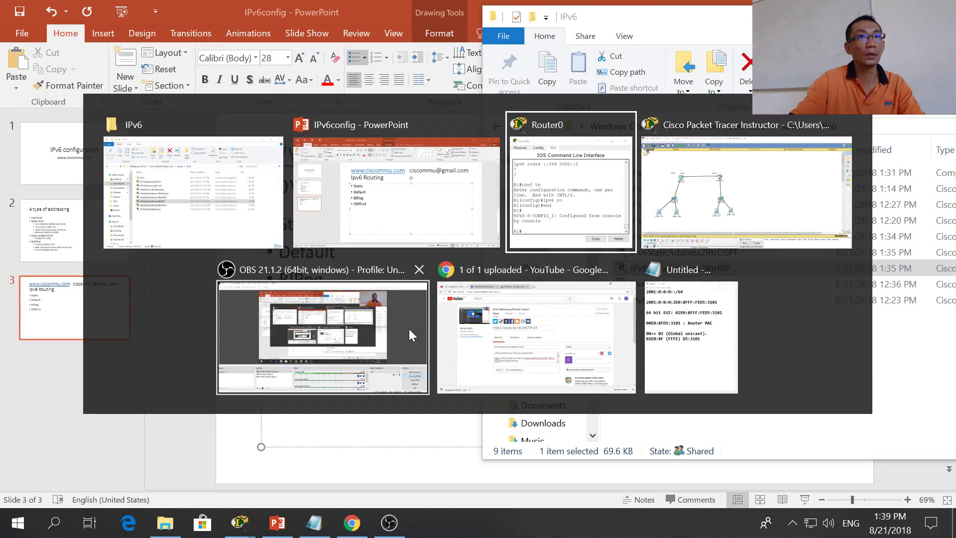
{"action": "left_click", "coordinate": [33, 42]}
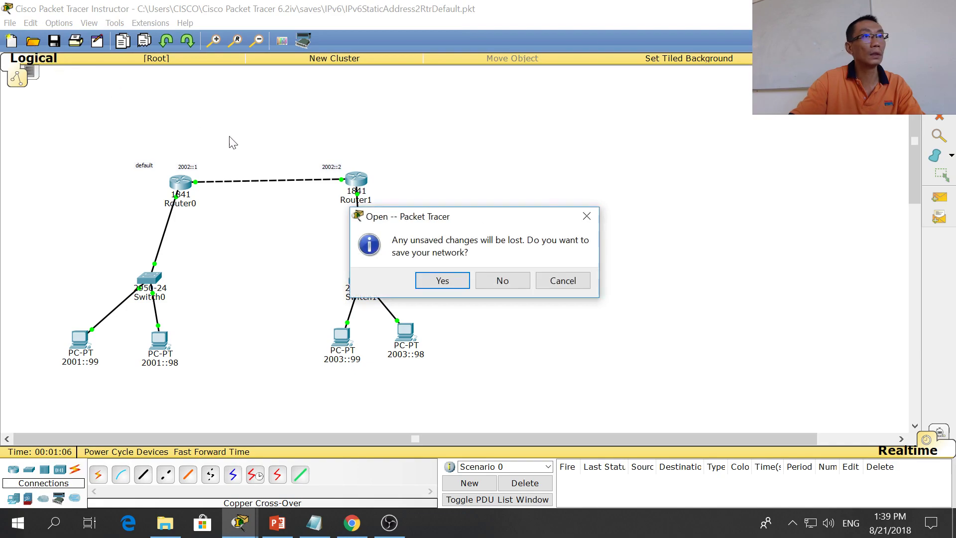
{"action": "left_click", "coordinate": [501, 280]}
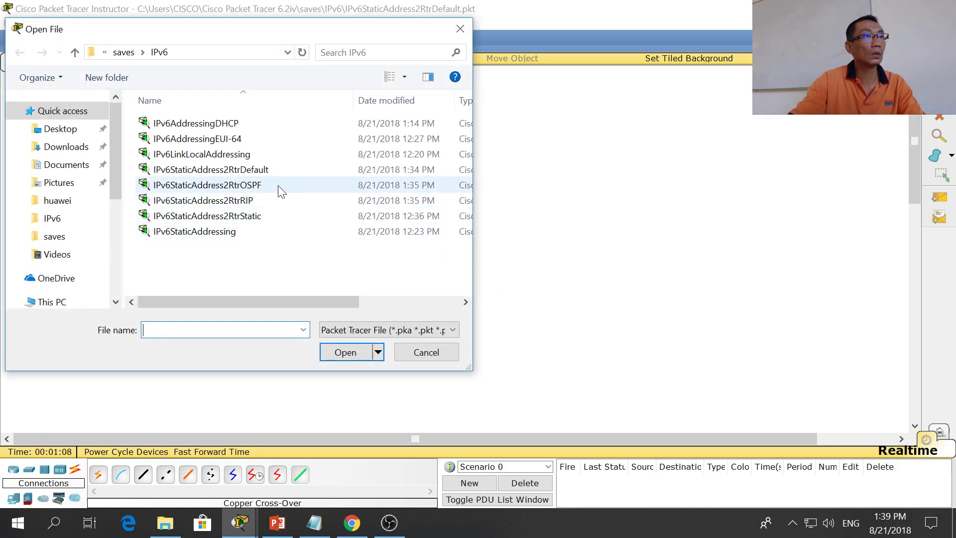
{"action": "double_click", "coordinate": [276, 201]}
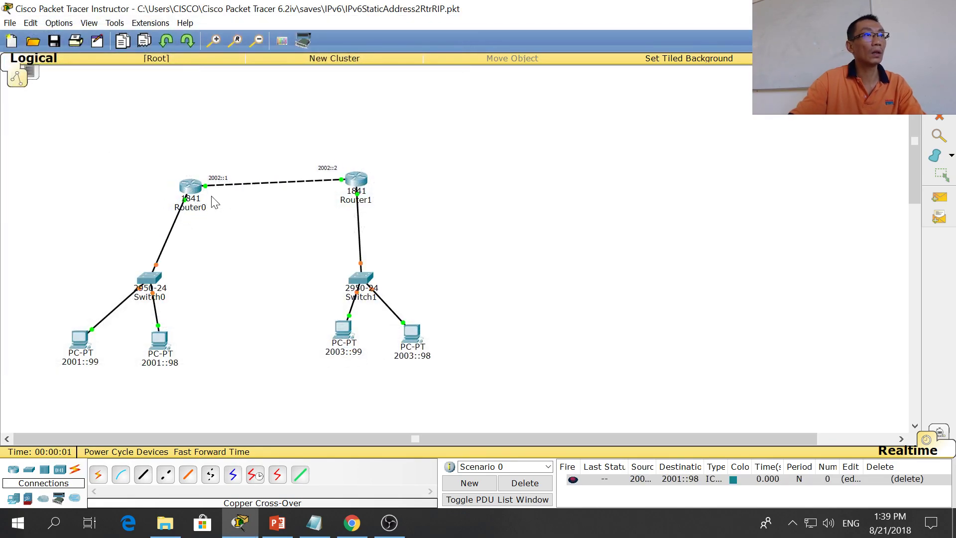
{"action": "left_click", "coordinate": [218, 454]}
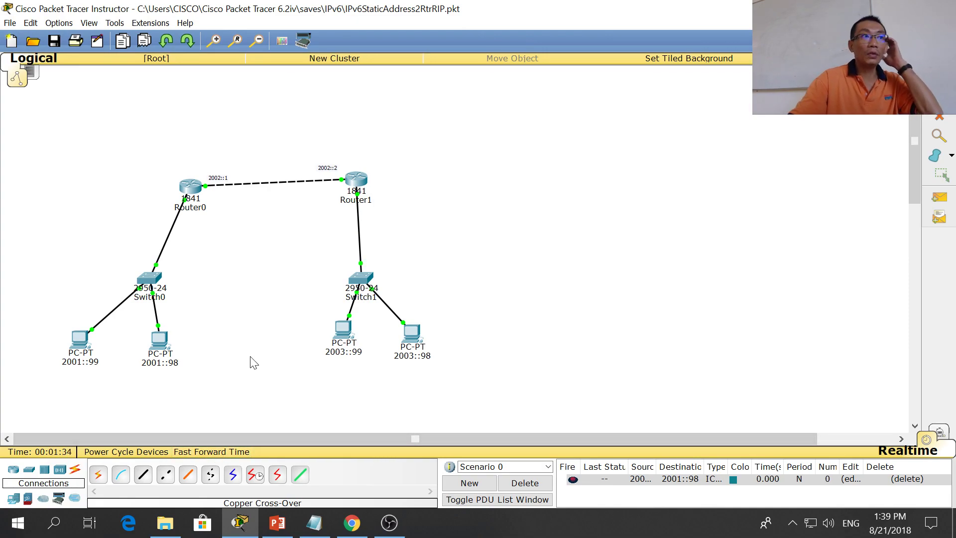
- Open the command line interface of Router0 in the RIP network and enter privileged EXEC mode
{"action": "left_click", "coordinate": [196, 193]}
{"action": "left_click", "coordinate": [440, 166]}
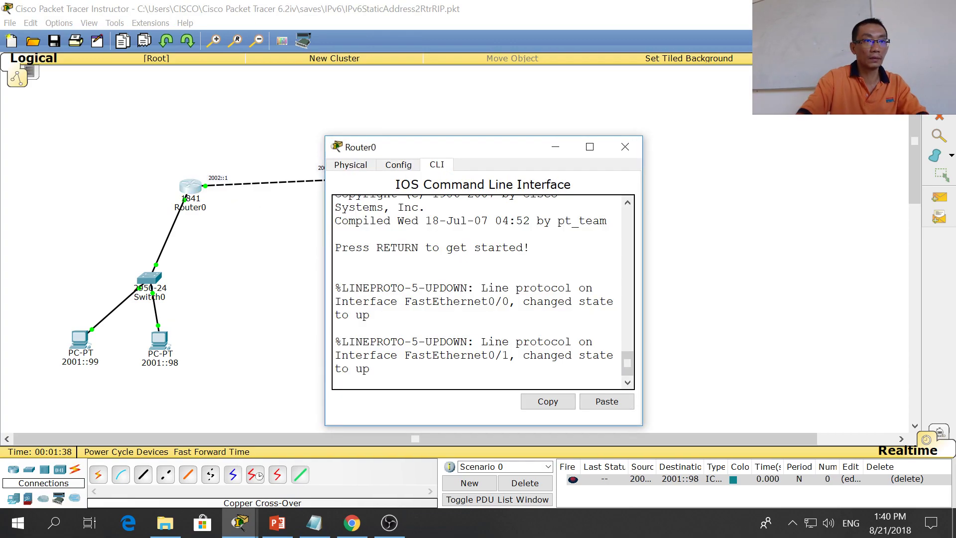
{"action": "key", "text": "Return"}
{"action": "key", "text": "Return"}
{"action": "type", "text": "en"}
{"action": "key", "text": "Return"}
- Display Router0's full running configuration with "sh ru" and examine its IPv6 RIP routing settings
{"action": "type", "text": "sh"}
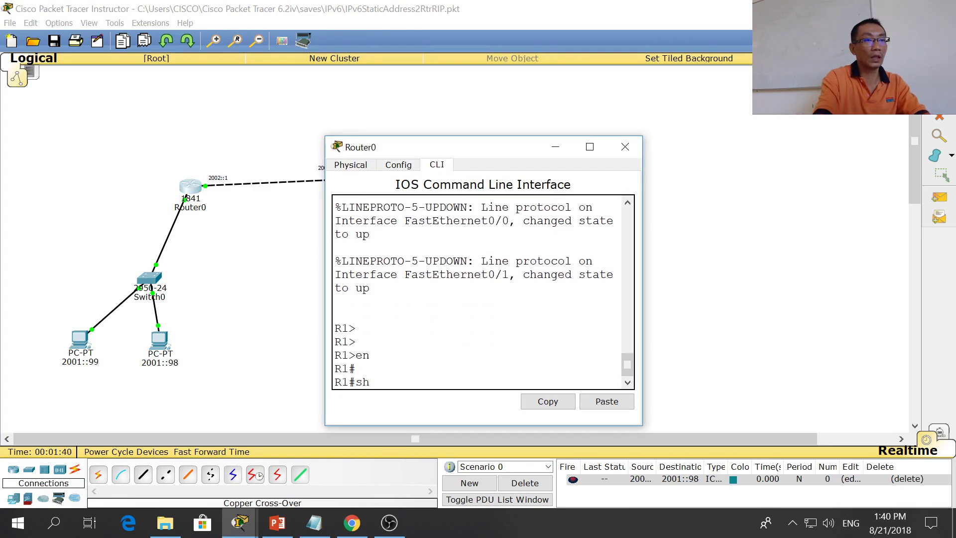
{"action": "type", "text": " ru"}
{"action": "key", "text": "Return"}
{"action": "key", "text": "space"}
{"action": "key", "text": "space"}
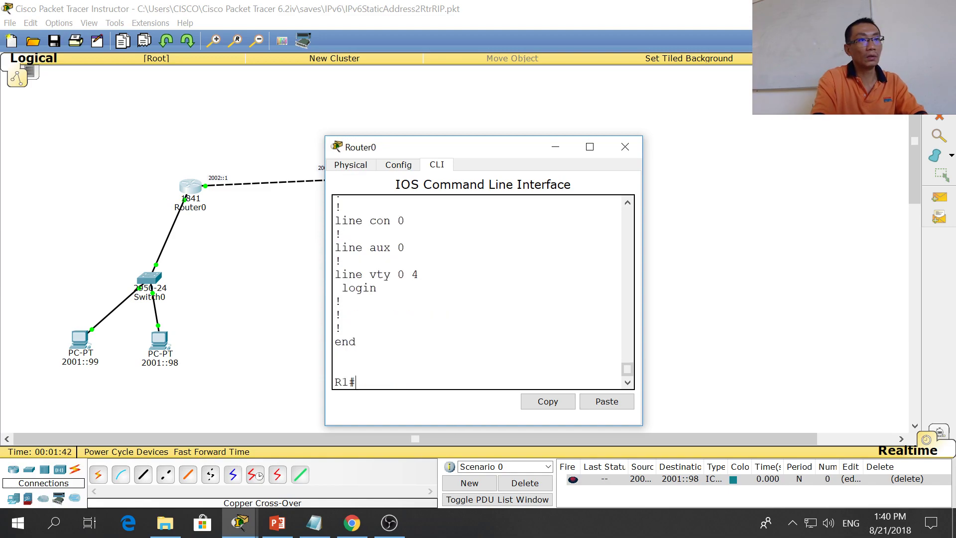
{"action": "scroll", "coordinate": [478, 291], "scroll_direction": "up", "scroll_amount": 5}
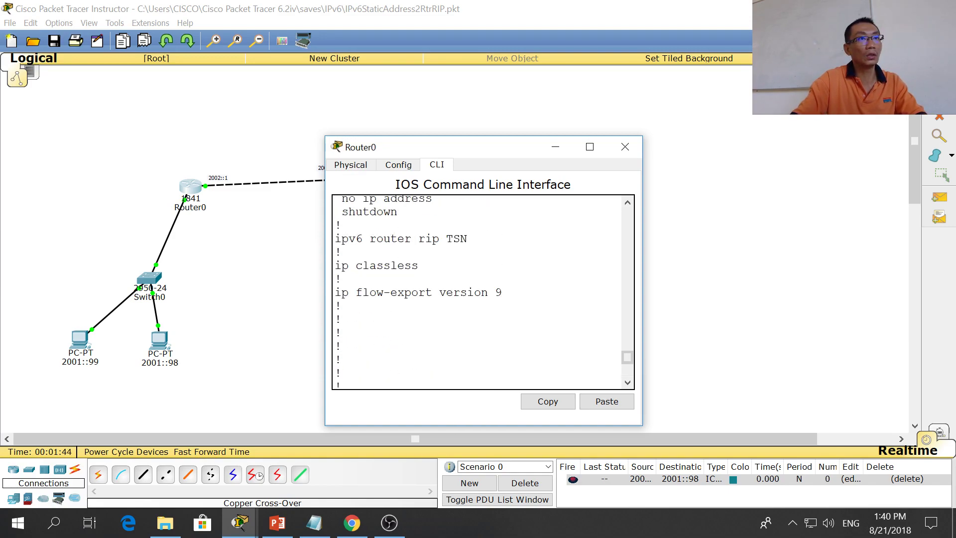
- Examine the "ipv6 router rip TSN" line and its process name in Router0's running configuration
{"action": "left_click_drag", "start_coordinate": [469, 239], "coordinate": [454, 239]}
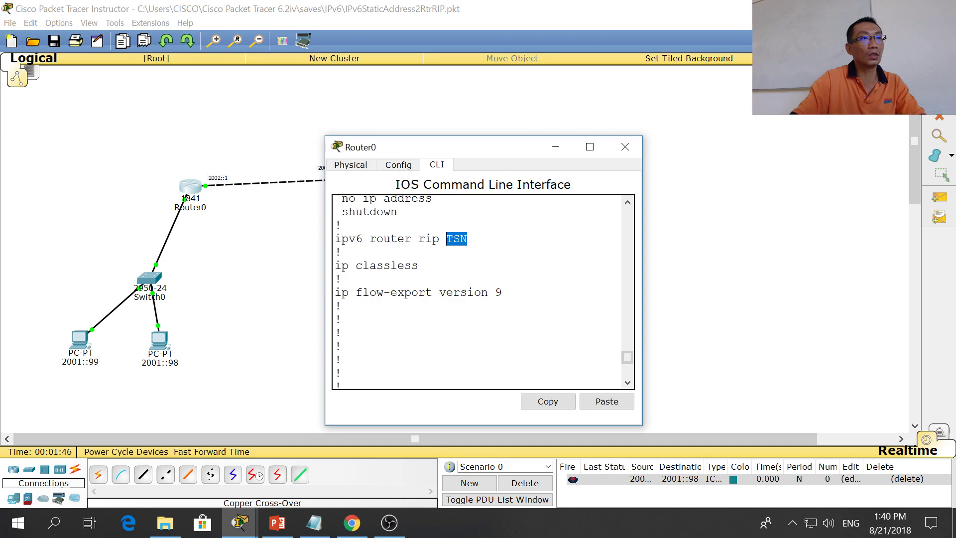
{"action": "left_click_drag", "start_coordinate": [336, 239], "coordinate": [446, 239]}
{"action": "left_click", "coordinate": [471, 239]}
{"action": "left_click", "coordinate": [469, 239]}
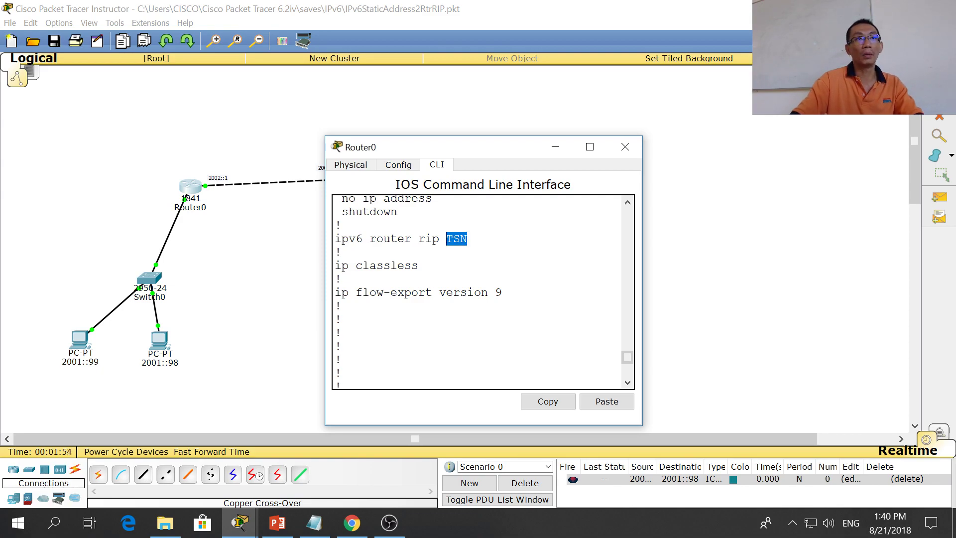
{"action": "left_click", "coordinate": [467, 239]}
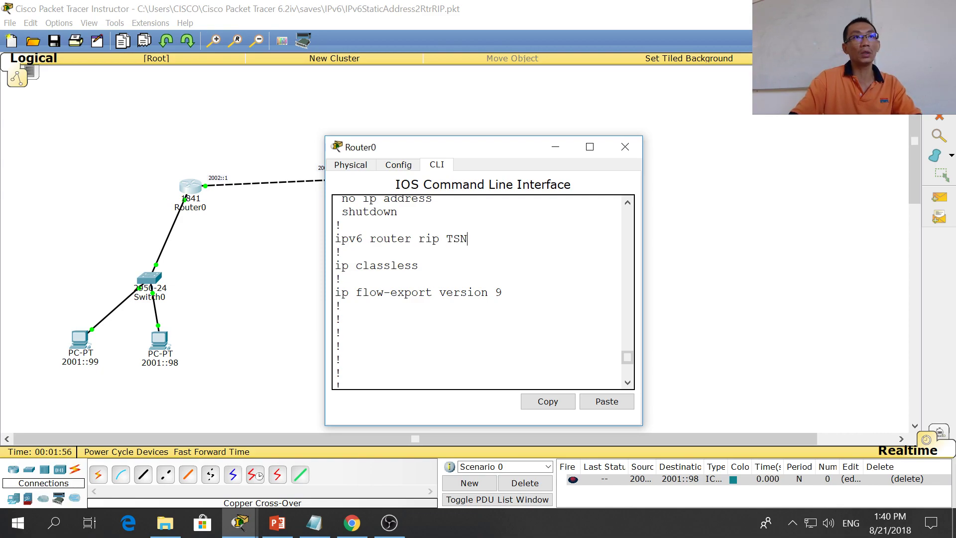
{"action": "left_click_drag", "start_coordinate": [467, 239], "coordinate": [447, 240]}
{"action": "left_click", "coordinate": [446, 266]}
- Review the "ipv6 rip TSN enable" lines under FastEthernet0/1 and FastEthernet0/0 in Router0's running configuration
{"action": "scroll", "coordinate": [447, 266], "scroll_direction": "up", "scroll_amount": 4}
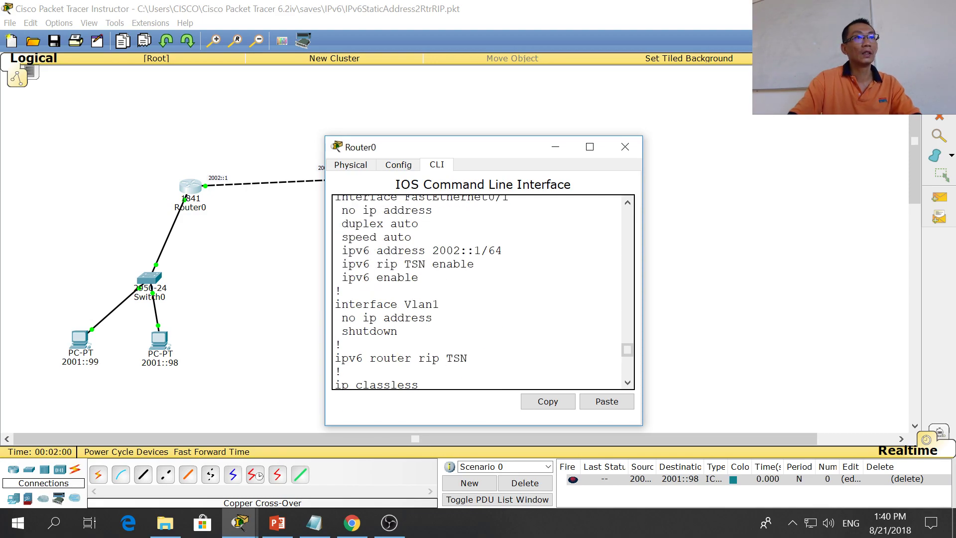
{"action": "scroll", "coordinate": [478, 292], "scroll_direction": "up", "scroll_amount": 1}
{"action": "left_click_drag", "start_coordinate": [342, 293], "coordinate": [482, 294]}
{"action": "scroll", "coordinate": [478, 291], "scroll_direction": "up", "scroll_amount": 2}
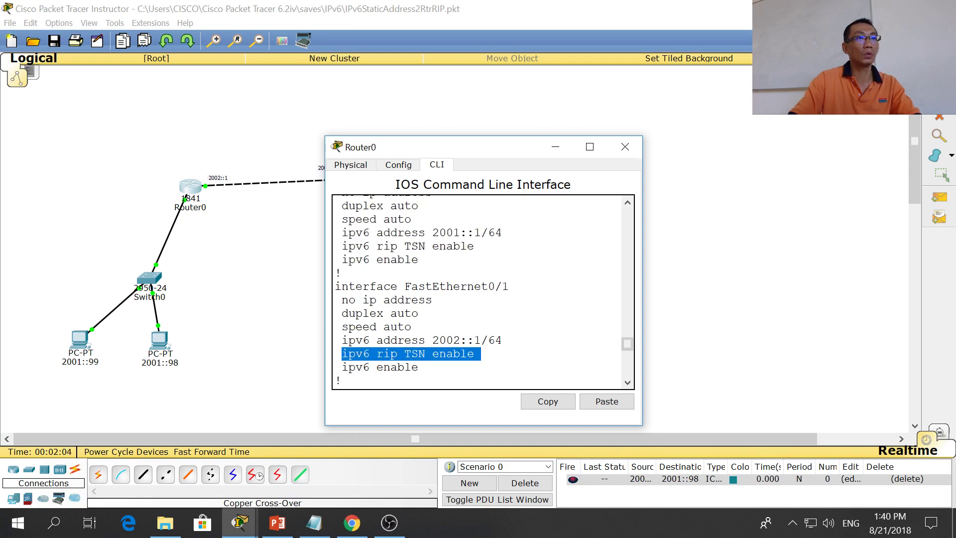
{"action": "left_click_drag", "start_coordinate": [342, 246], "coordinate": [471, 246]}
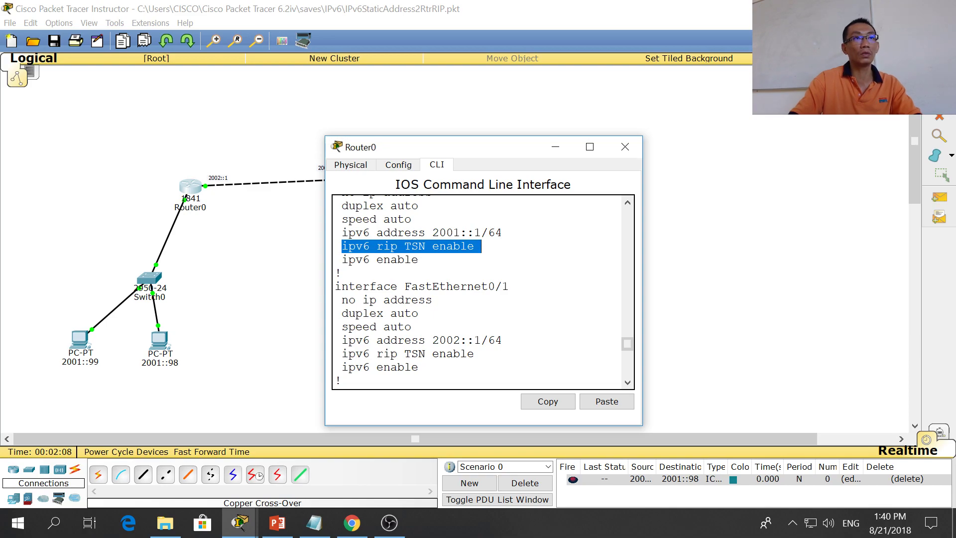
{"action": "left_click", "coordinate": [482, 247]}
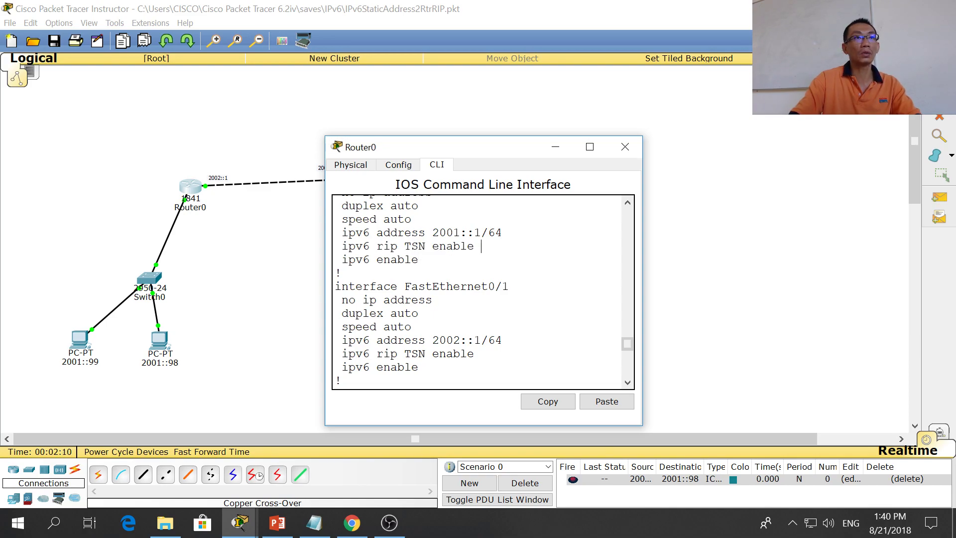
{"action": "left_click_drag", "start_coordinate": [481, 247], "coordinate": [439, 246]}
{"action": "scroll", "coordinate": [440, 247], "scroll_direction": "up", "scroll_amount": 1}
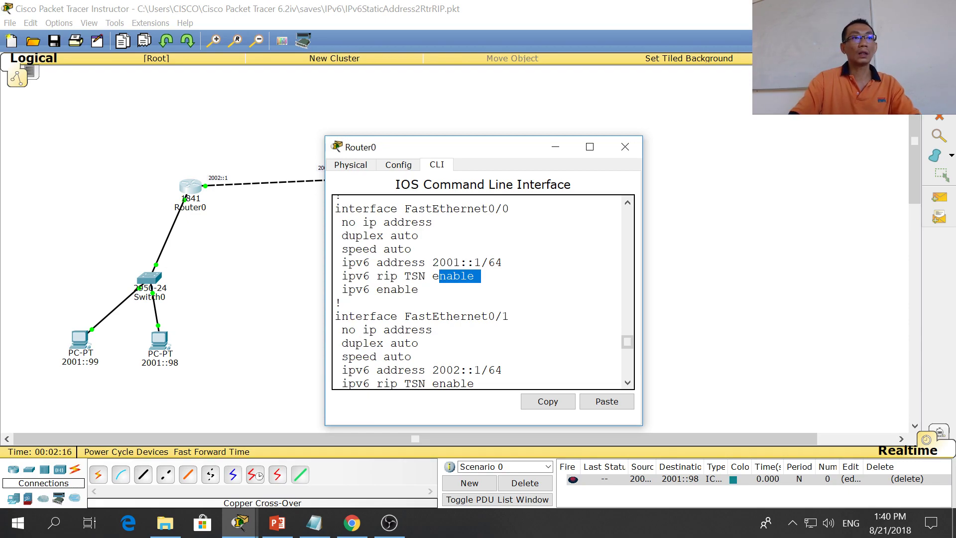
- Switch to the IPv6config presentation in PowerPoint and add the bullet "Ipv6 dynamic routing is enable per interface basis" below OSPFv3
{"action": "left_click", "coordinate": [278, 523]}
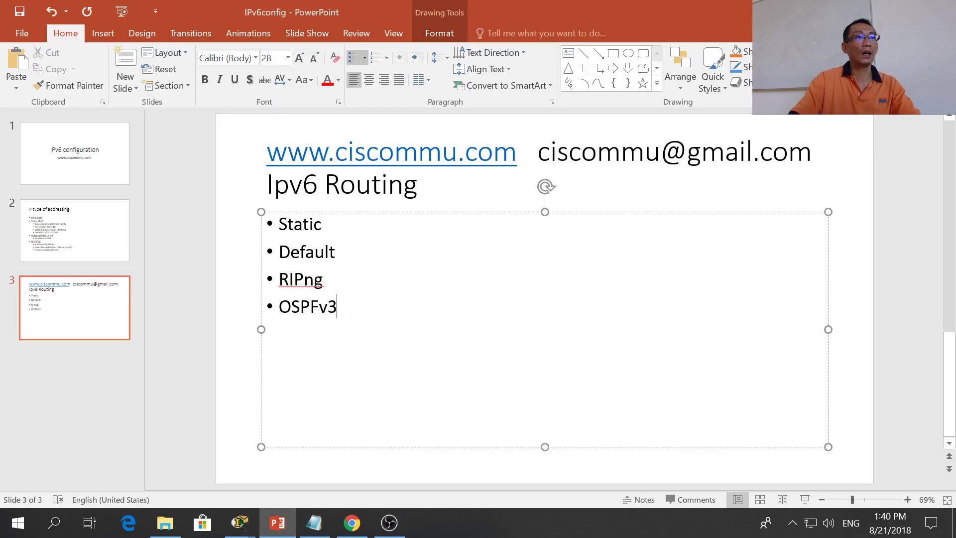
{"action": "key", "text": "Return"}
{"action": "type", "text": "Ipv65"}
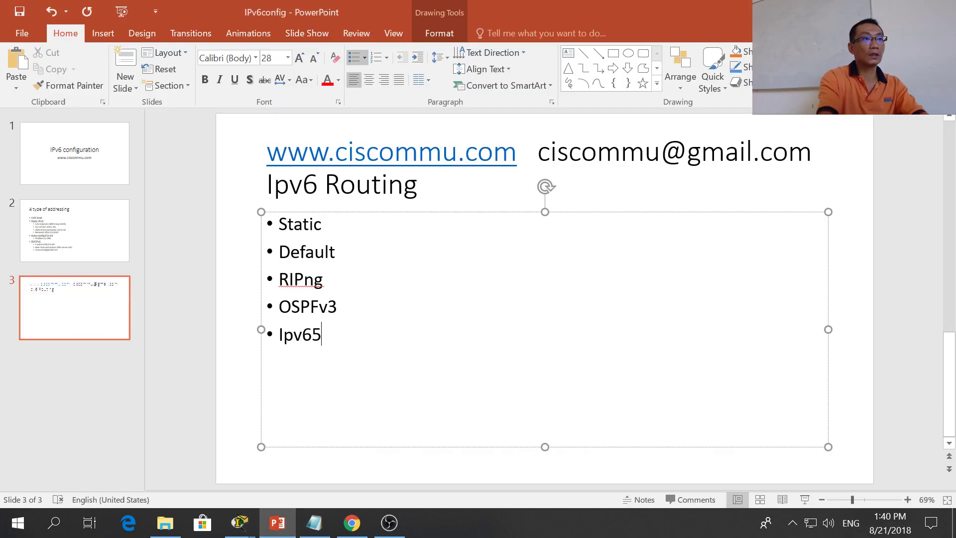
{"action": "key", "text": "BackSpace"}
{"action": "type", "text": "dy"}
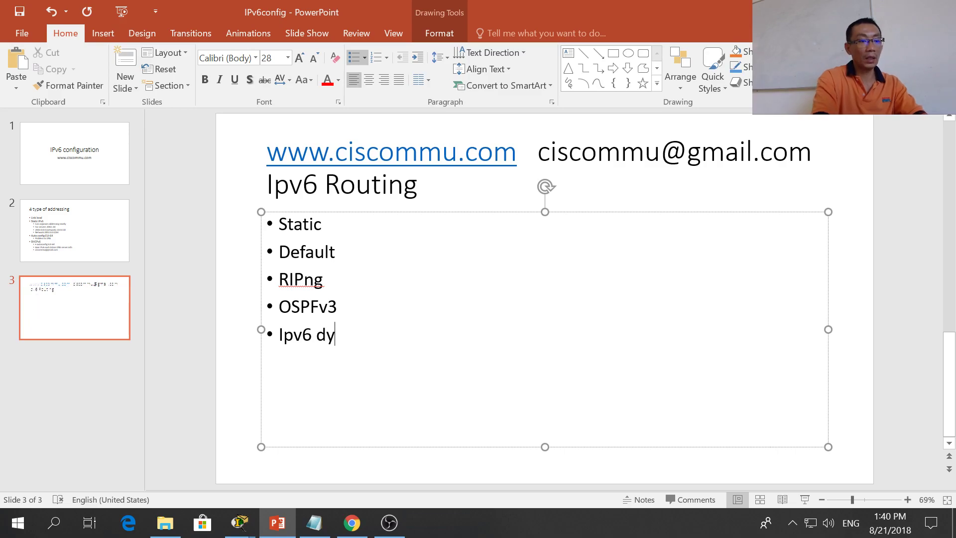
{"action": "type", "text": "namic roun"}
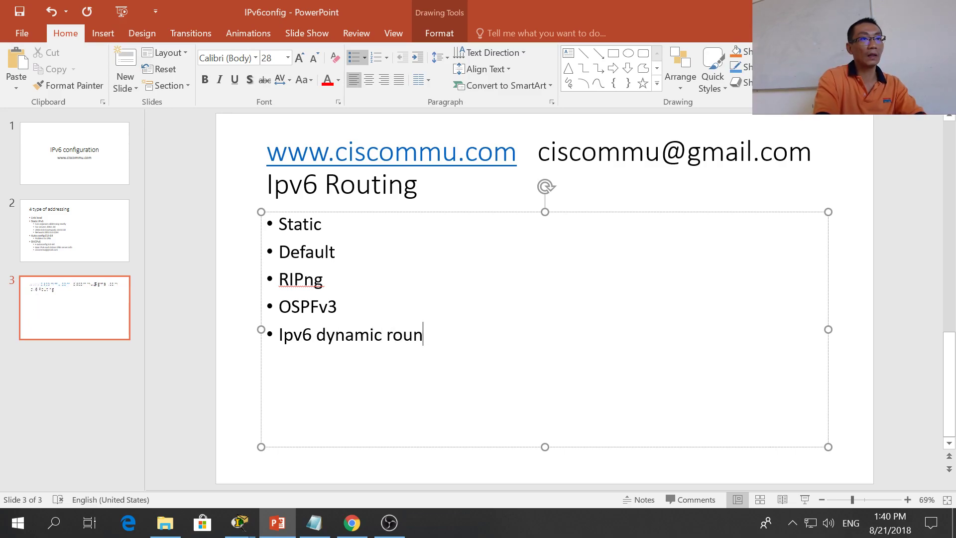
{"action": "key", "text": "BackSpace"}
{"action": "type", "text": "ting is enab"}
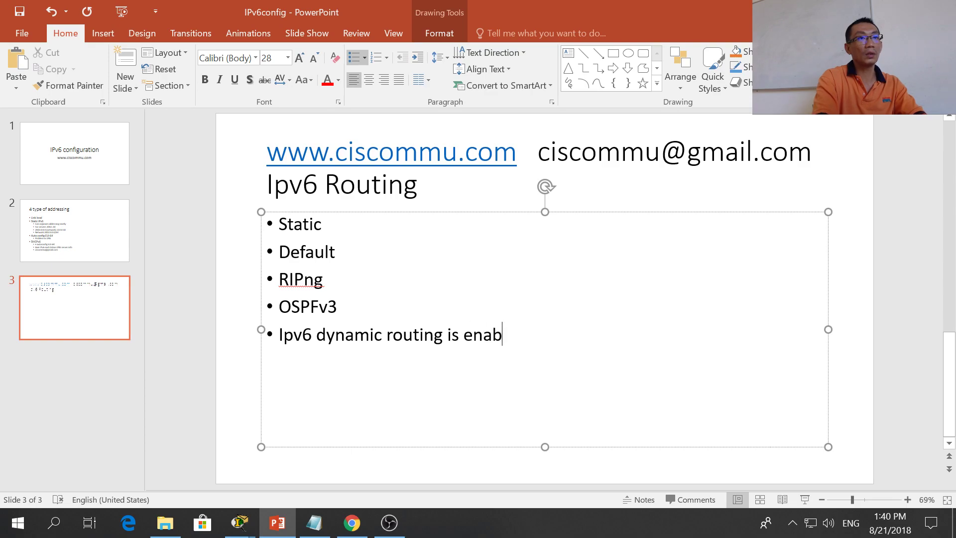
{"action": "type", "text": "le per interf"}
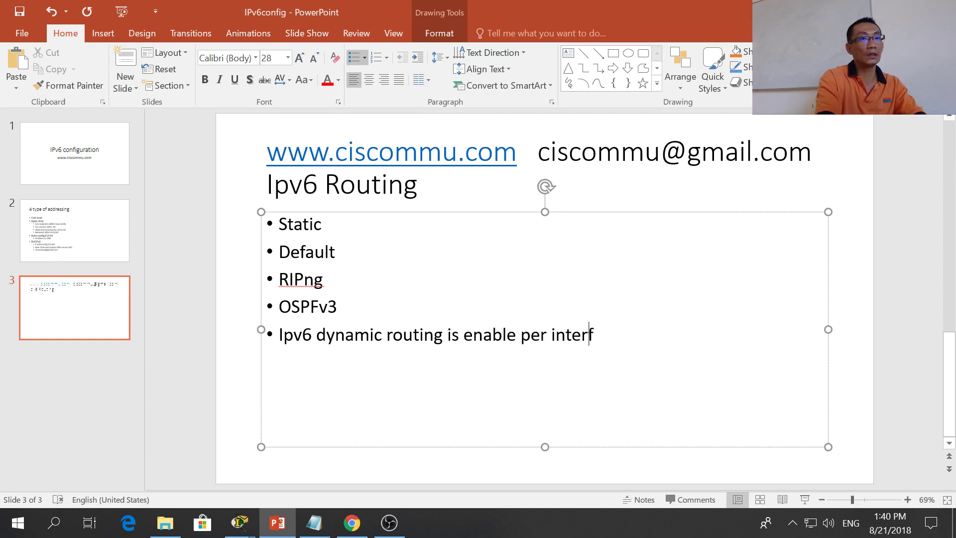
{"action": "type", "text": "ace basis"}
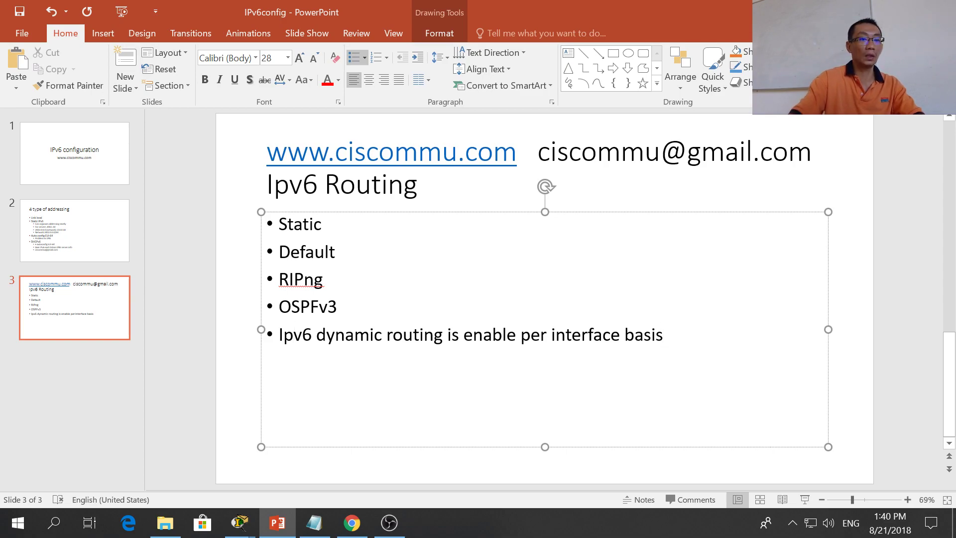
- Correct "Ipv6" to "IPv6" at the start of the dynamic routing bullet
{"action": "key", "text": "BackSpace"}
{"action": "type", "text": "O"}
{"action": "key", "text": "BackSpace"}
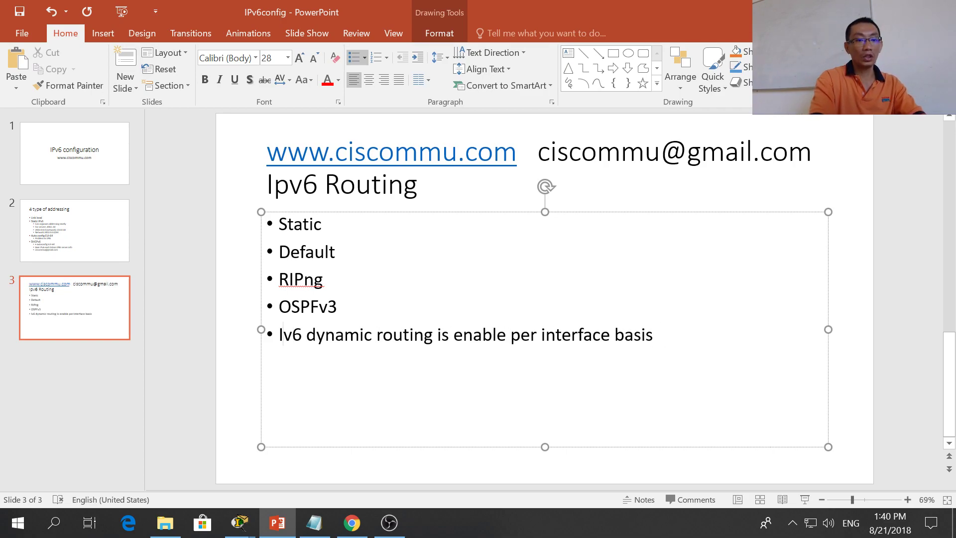
{"action": "type", "text": "P"}
{"action": "key", "text": "End"}
- Add the bullet "Much better than Ipv4." below the dynamic routing bullet, followed by an empty bullet
{"action": "key", "text": "Return"}
{"action": "type", "text": "m"}
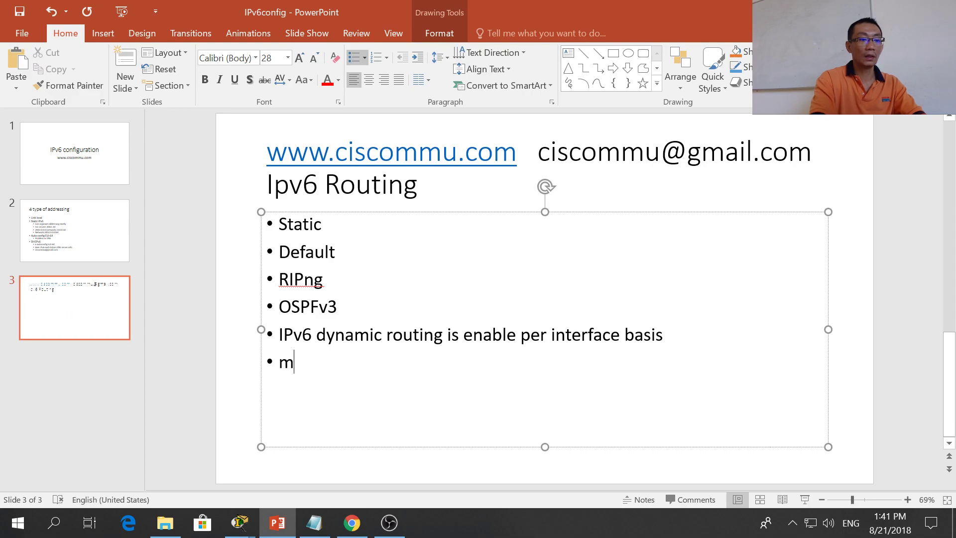
{"action": "type", "text": "uch better tha"}
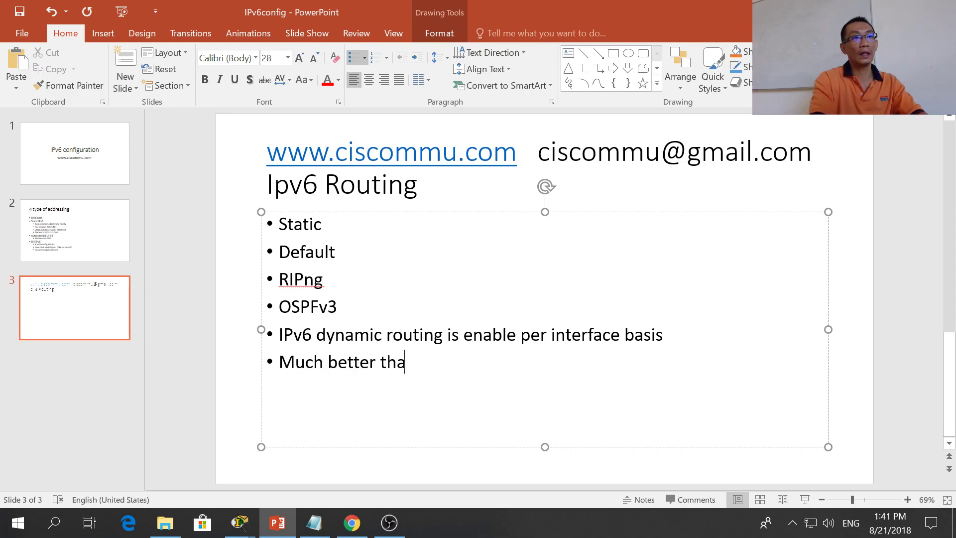
{"action": "type", "text": "n Ipv4."}
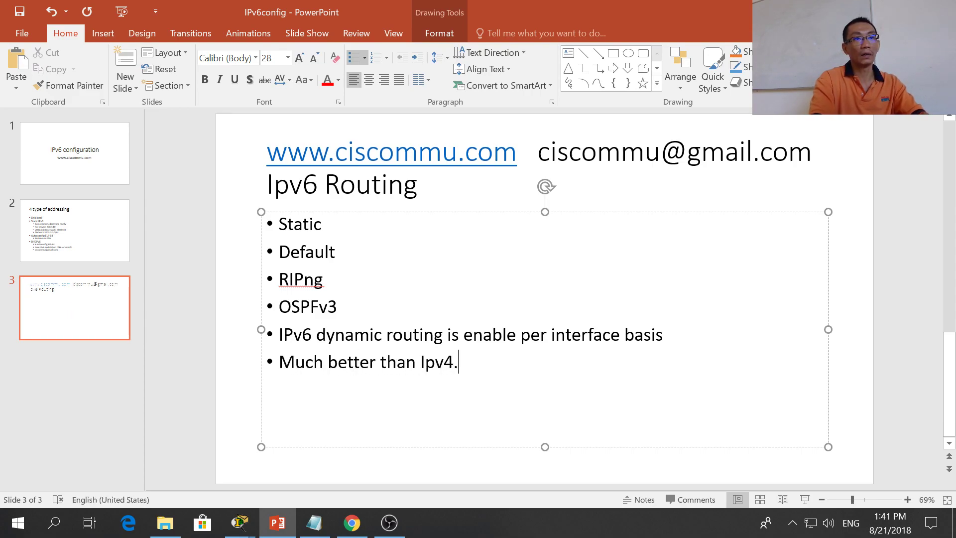
{"action": "key", "text": "Return"}
- Switch back to Packet Tracer, recheck FastEthernet0/0's RIP setting in Router0's configuration, and return to the network workspace
{"action": "key", "text": "alt+Tab"}
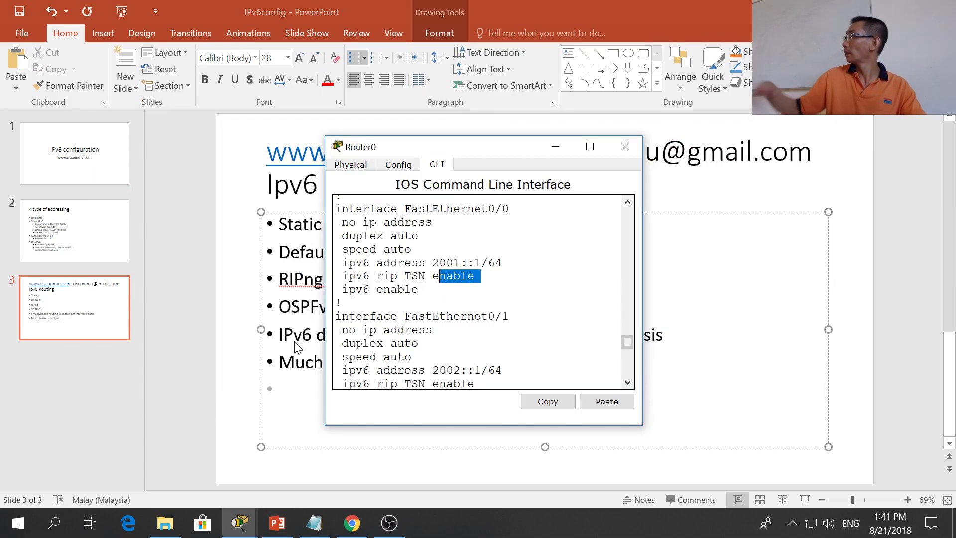
{"action": "key", "text": "alt+Tab"}
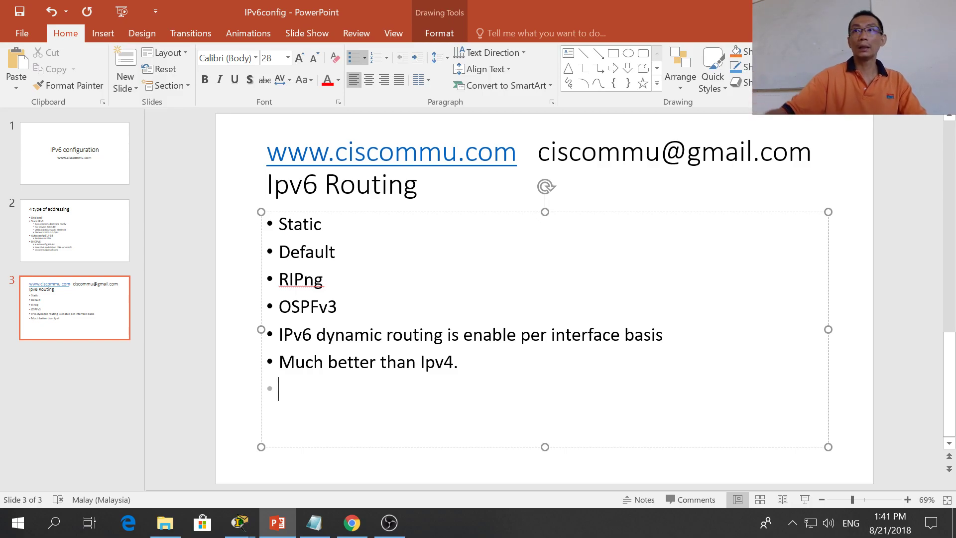
{"action": "key", "text": "alt+Tab"}
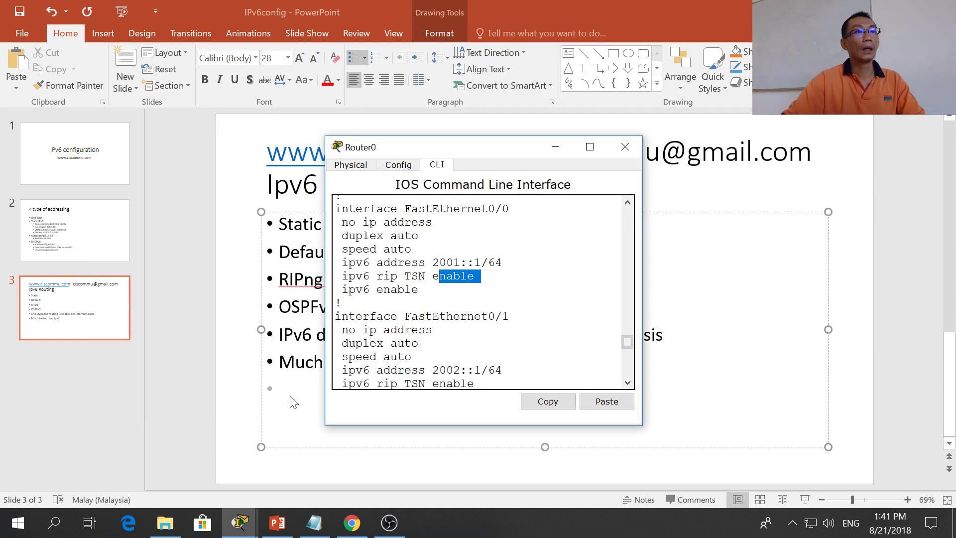
{"action": "left_click", "coordinate": [480, 276]}
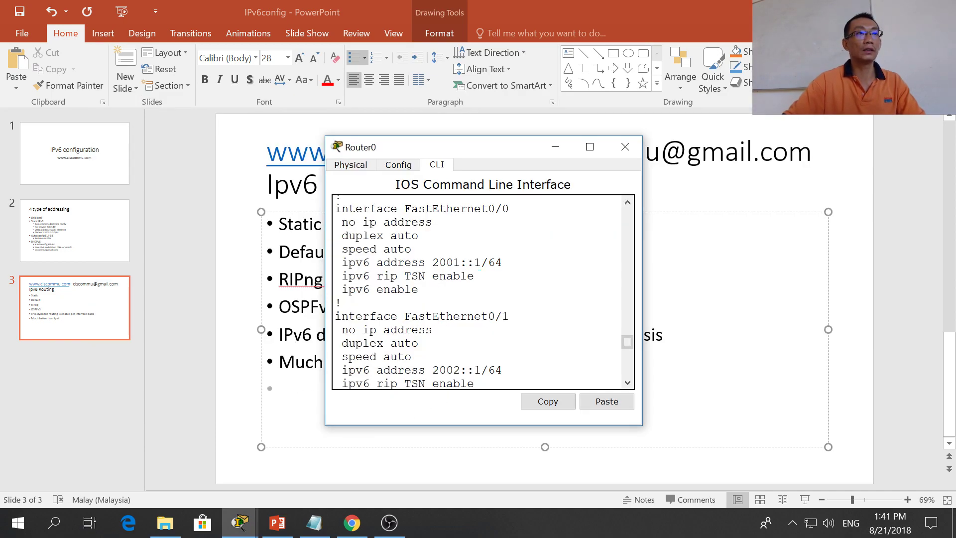
{"action": "key", "text": "alt+Tab"}
{"action": "key", "text": "Tab"}
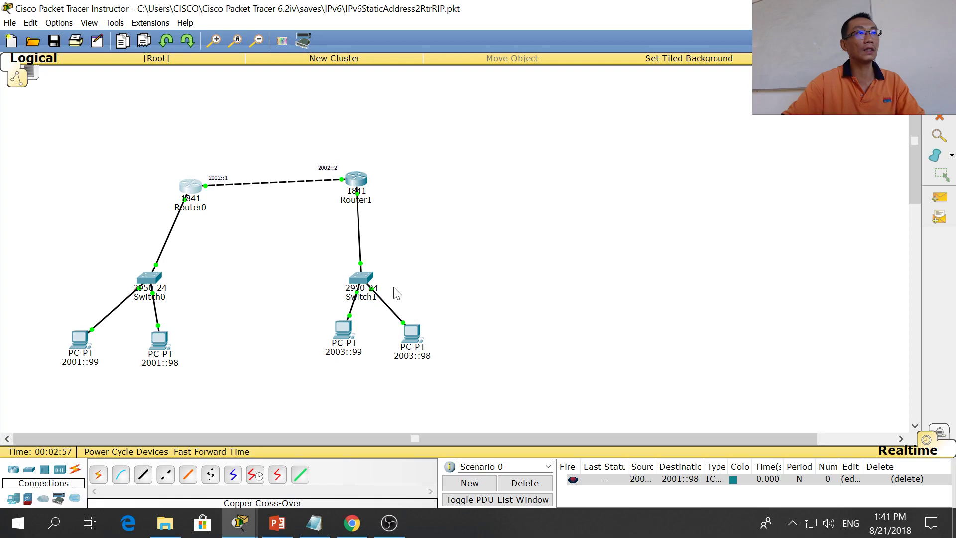
{"action": "left_click", "coordinate": [11, 24]}
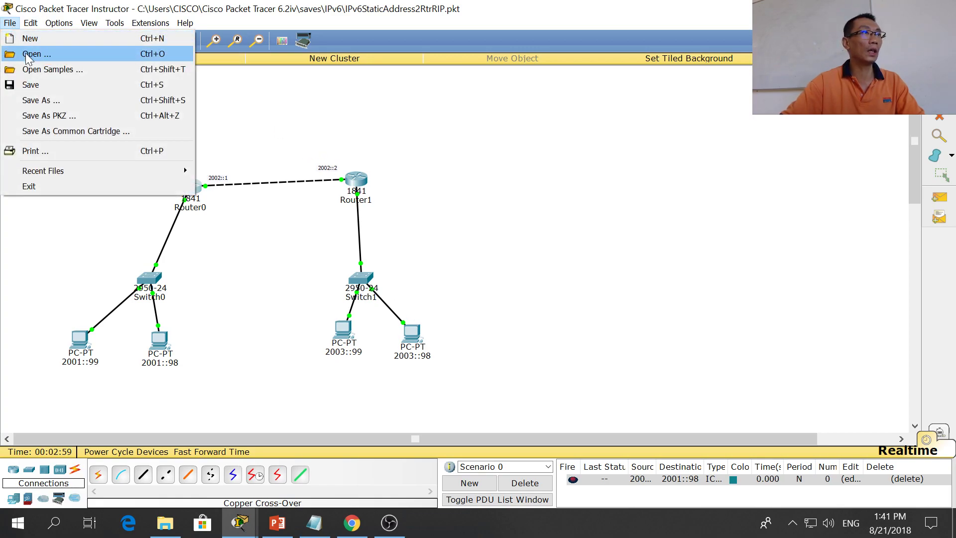
{"action": "left_click", "coordinate": [358, 110]}
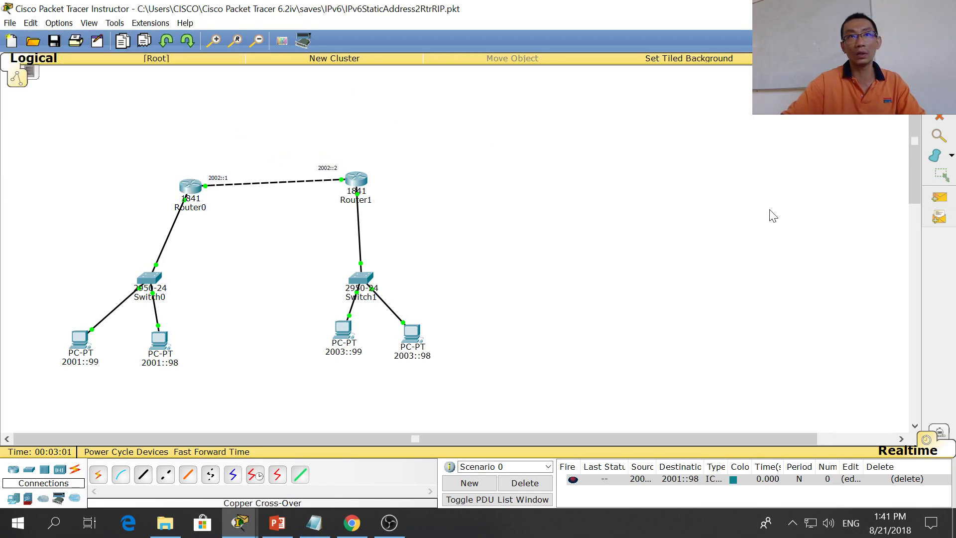
- Open the command line interface of Router1 and bring up its user EXEC prompt
{"action": "left_click", "coordinate": [356, 179]}
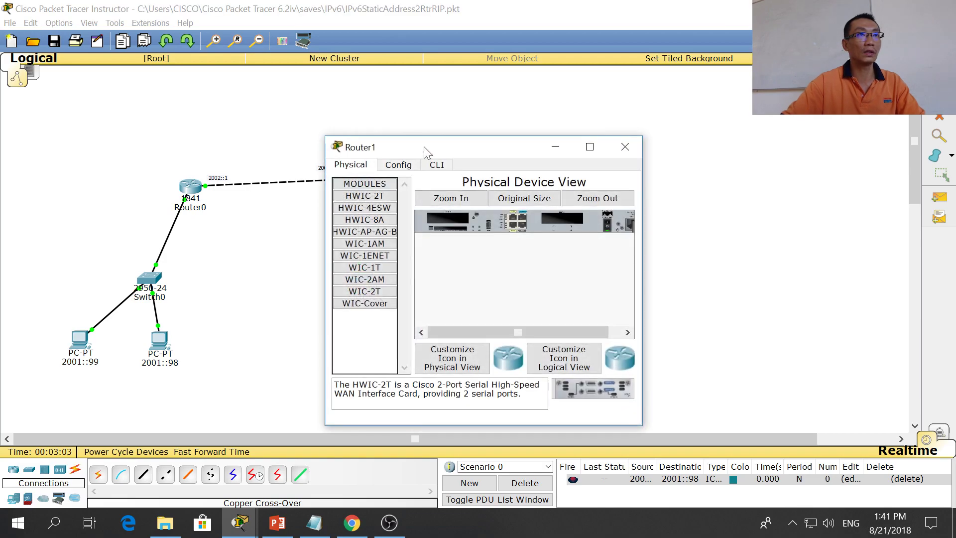
{"action": "left_click", "coordinate": [446, 168]}
{"action": "key", "text": "Return"}
{"action": "key", "text": "Return"}
{"action": "key", "text": "Return"}
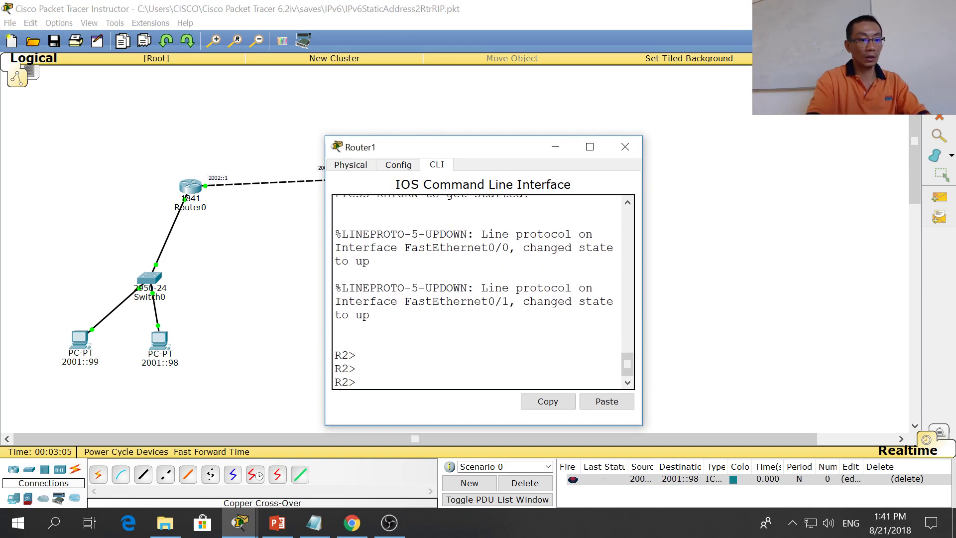
- Display Router1's IPv6 routing table with "sh ipv6 route" and examine the RIP route to 2001::/64
{"action": "type", "text": "sh ipv6 route"}
{"action": "key", "text": "Return"}
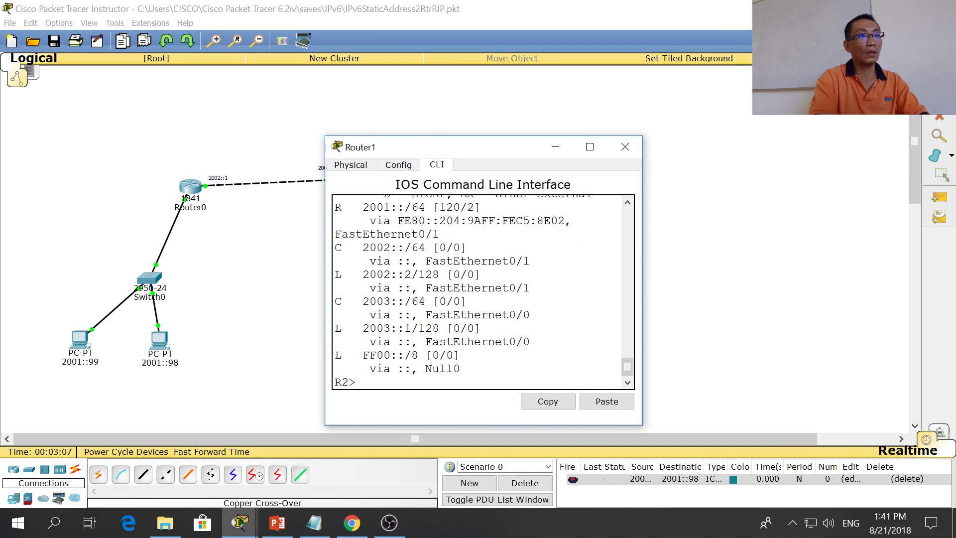
{"action": "scroll", "coordinate": [479, 291], "scroll_direction": "up", "scroll_amount": 2}
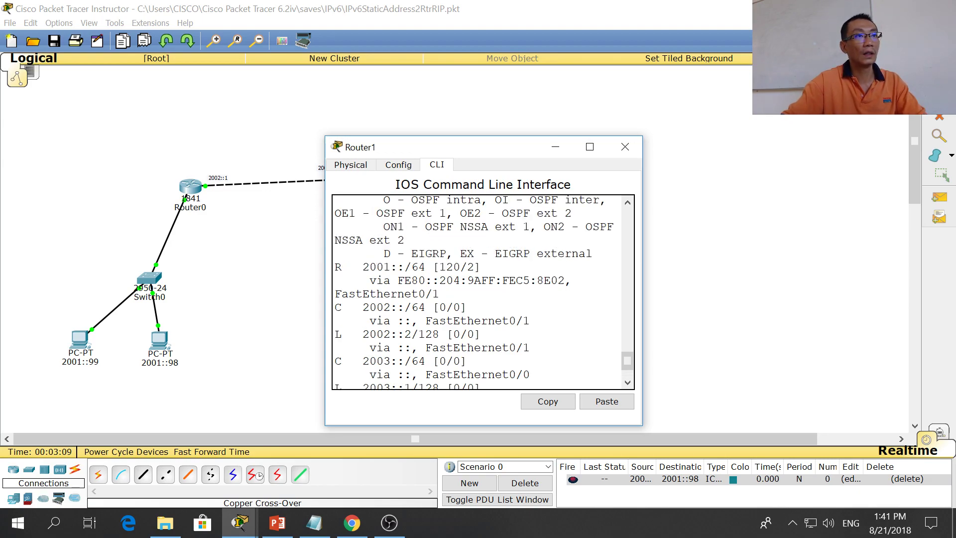
{"action": "left_click_drag", "start_coordinate": [572, 280], "coordinate": [335, 267]}
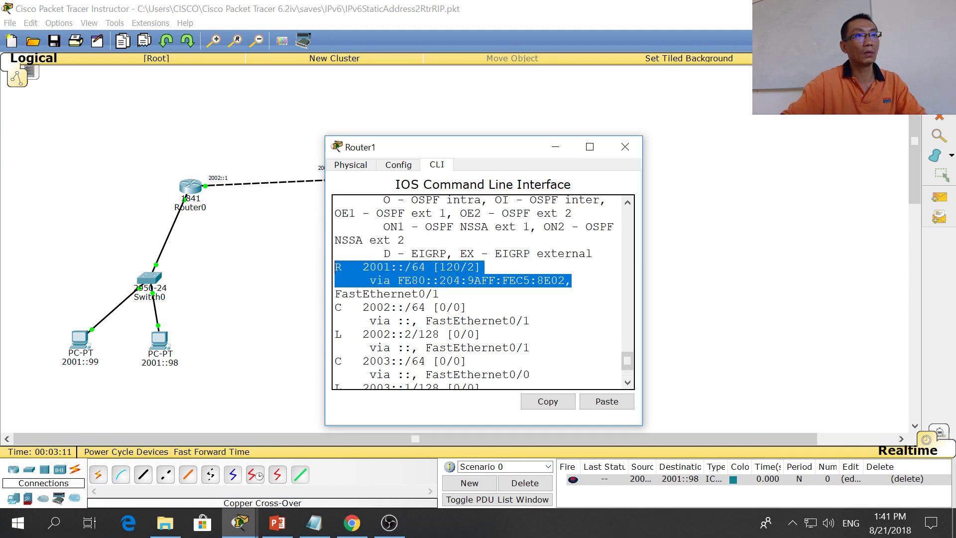
{"action": "left_click", "coordinate": [337, 268]}
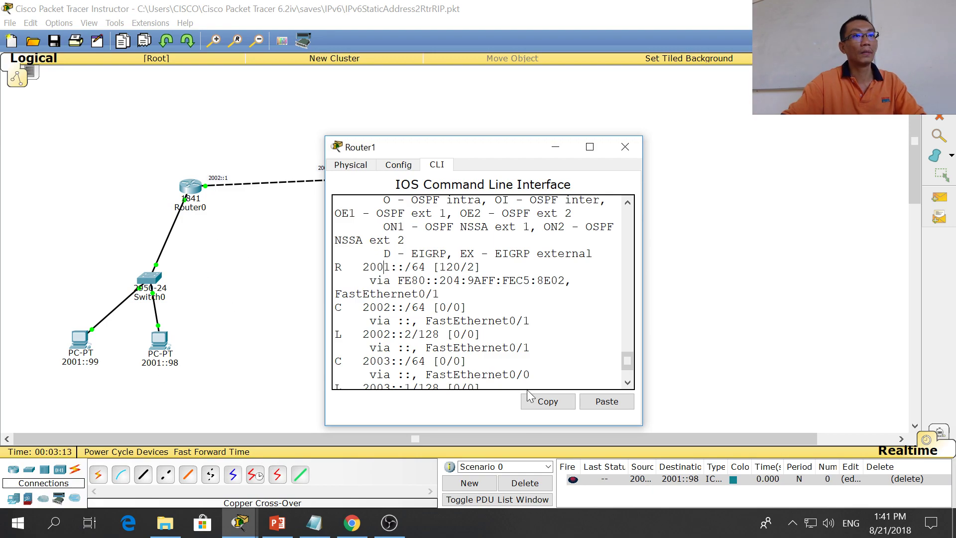
- Return to the workspace and send a simple PDU from PC 2003::99 to PC 2001::98 to test connectivity
{"action": "left_click", "coordinate": [285, 357]}
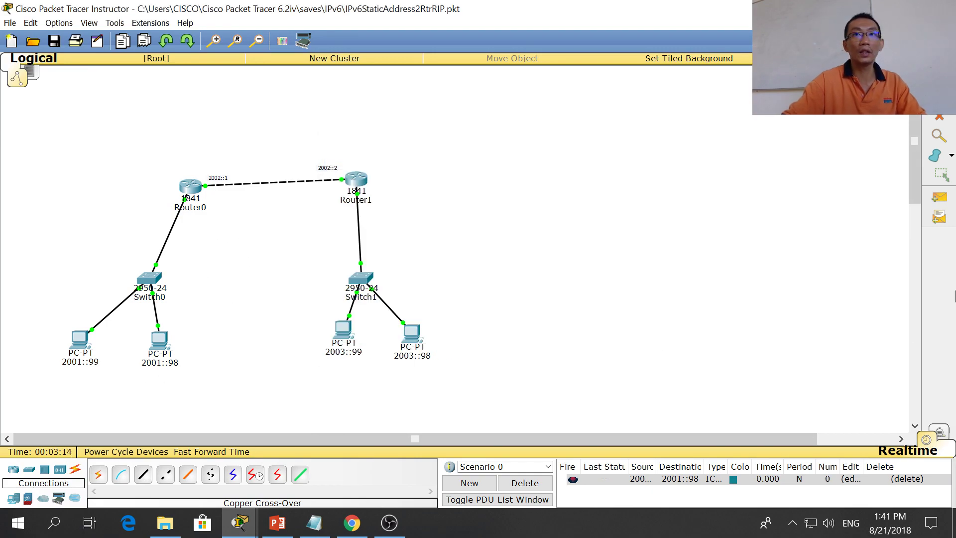
{"action": "left_click", "coordinate": [939, 199]}
{"action": "left_click", "coordinate": [344, 329]}
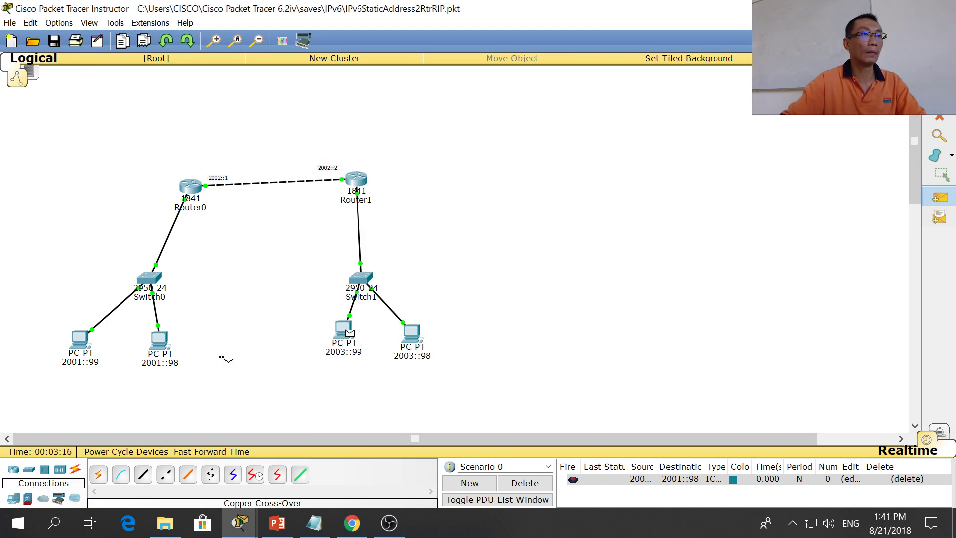
{"action": "left_click", "coordinate": [159, 341]}
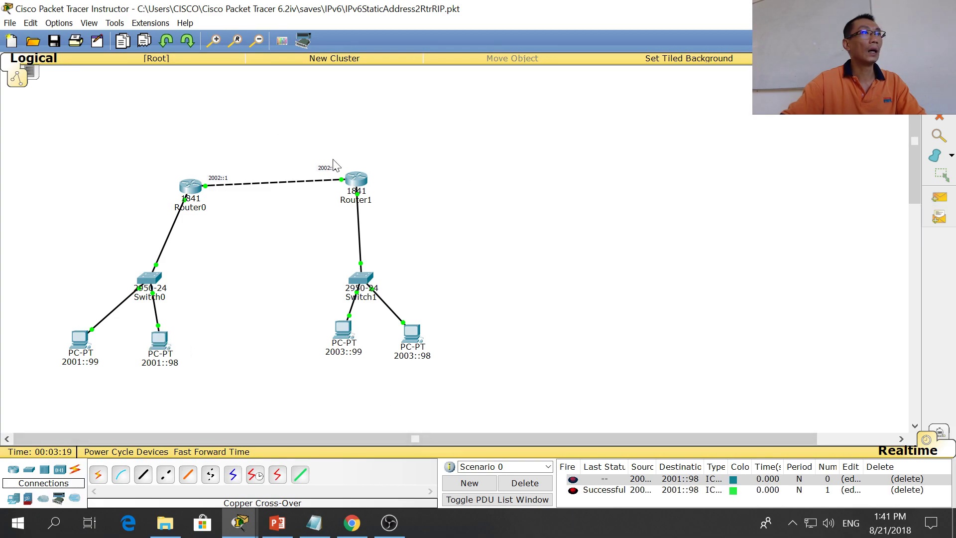
- Open the IPv6StaticAddress2RtrOSPF file without saving the current network, and fast-forward the simulation until the switch links come up
{"action": "left_click", "coordinate": [33, 42]}
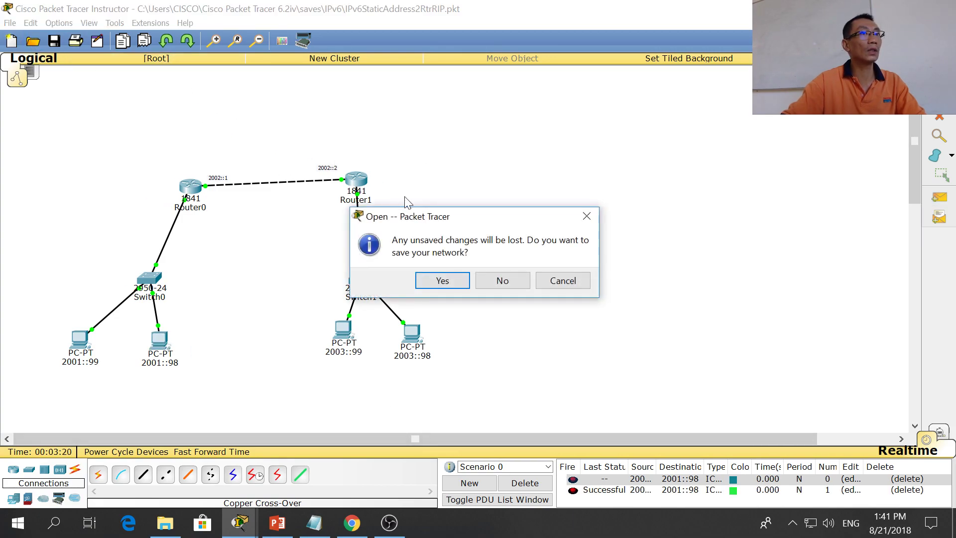
{"action": "left_click", "coordinate": [494, 279]}
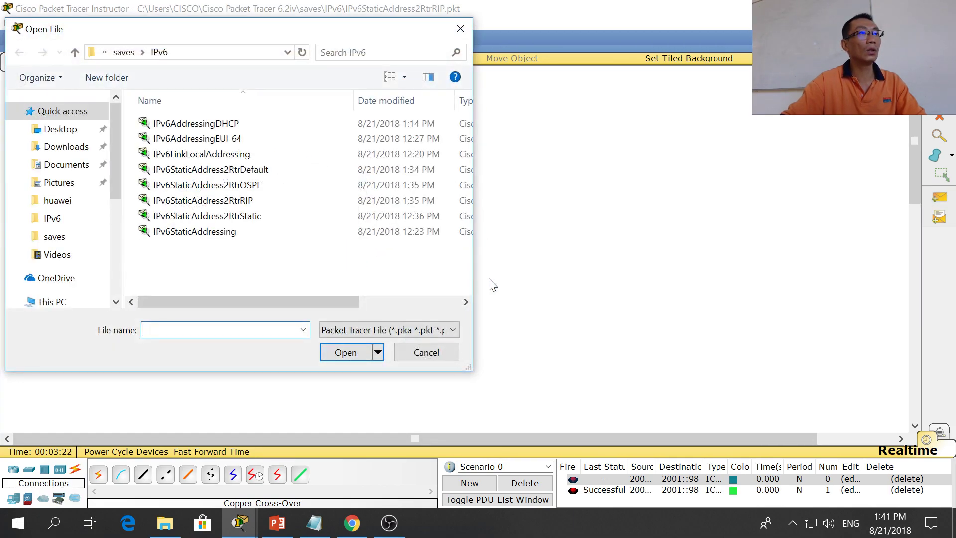
{"action": "double_click", "coordinate": [264, 186]}
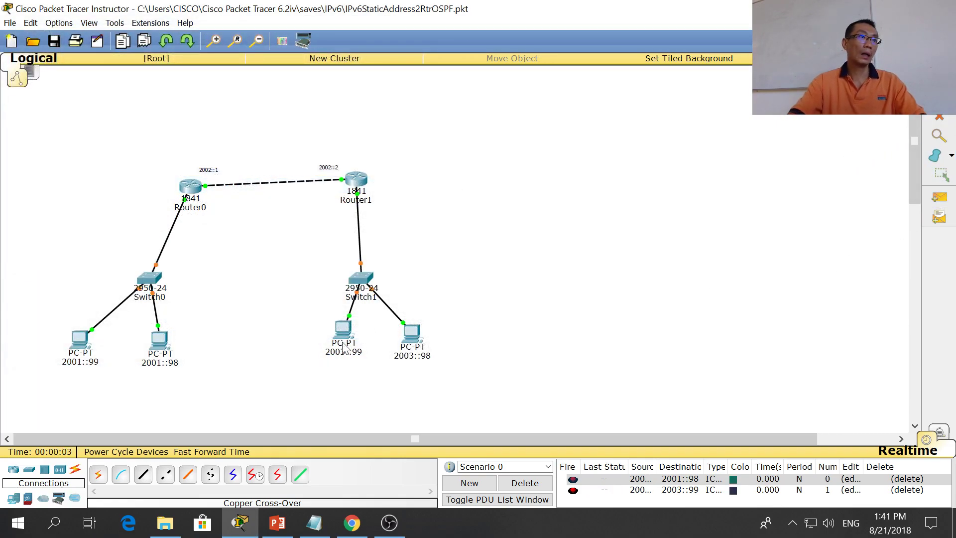
{"action": "left_click", "coordinate": [224, 452]}
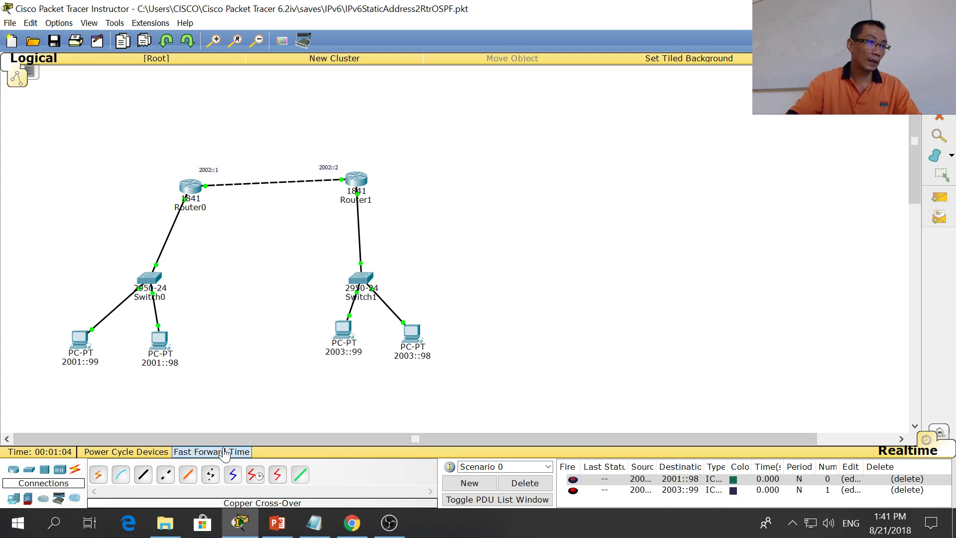
- Open the command line interface of Router0 and enter privileged EXEC mode with "en"
{"action": "left_click", "coordinate": [191, 188]}
{"action": "left_click", "coordinate": [437, 165]}
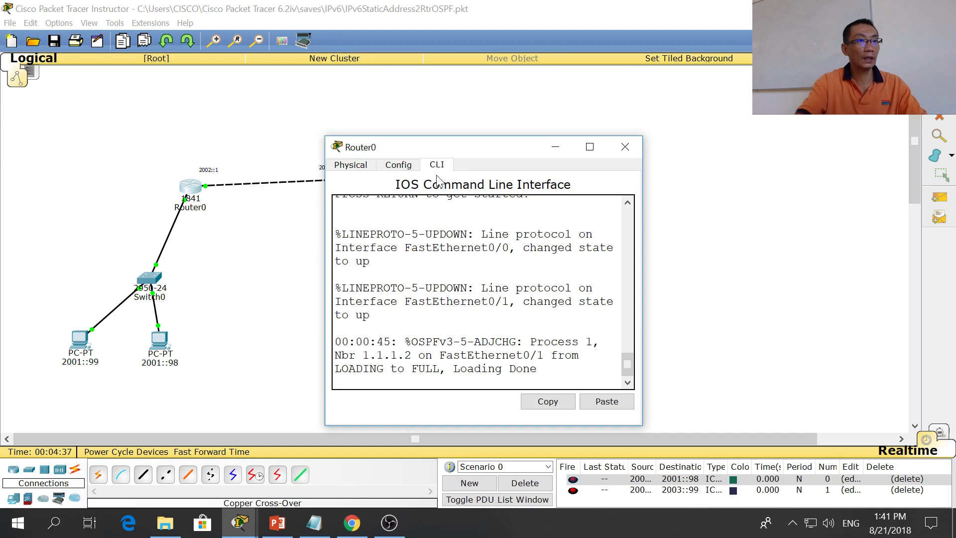
{"action": "key", "text": "Return"}
{"action": "key", "text": "Return"}
{"action": "key", "text": "Return"}
{"action": "type", "text": "en"}
{"action": "key", "text": "Return"}
- Display Router0's running configuration with "sh run", paging down to the IPv6 OSPF process and highlighting its router-id line
{"action": "type", "text": "sh"}
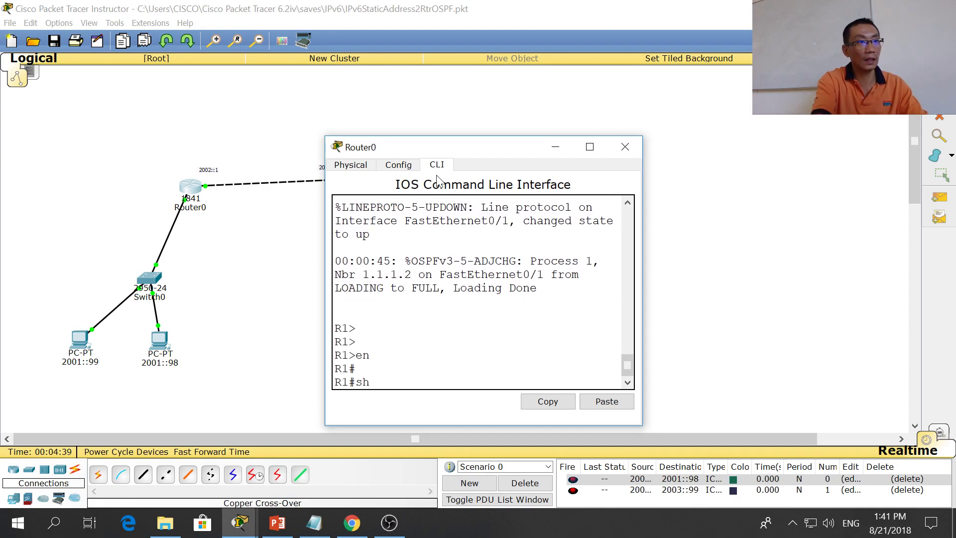
{"action": "type", "text": " run"}
{"action": "key", "text": "Return"}
{"action": "key", "text": "space"}
{"action": "key", "text": "space"}
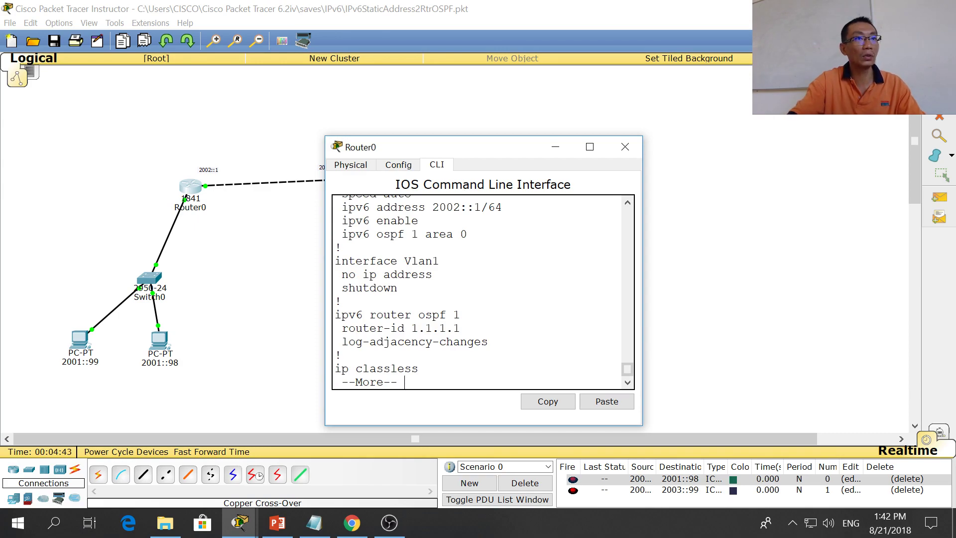
{"action": "left_click_drag", "start_coordinate": [460, 328], "coordinate": [336, 329]}
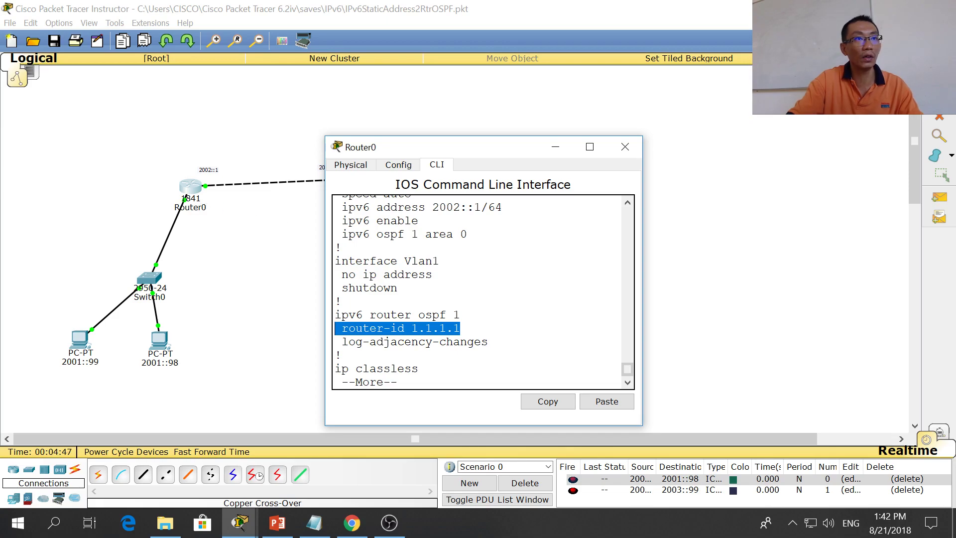
{"action": "left_click", "coordinate": [343, 302]}
- Examine FastEthernet0/1 in Router0's running configuration, highlighting its "ipv6 ospf 1 area 0" line
{"action": "scroll", "coordinate": [483, 292], "scroll_direction": "up", "scroll_amount": 2}
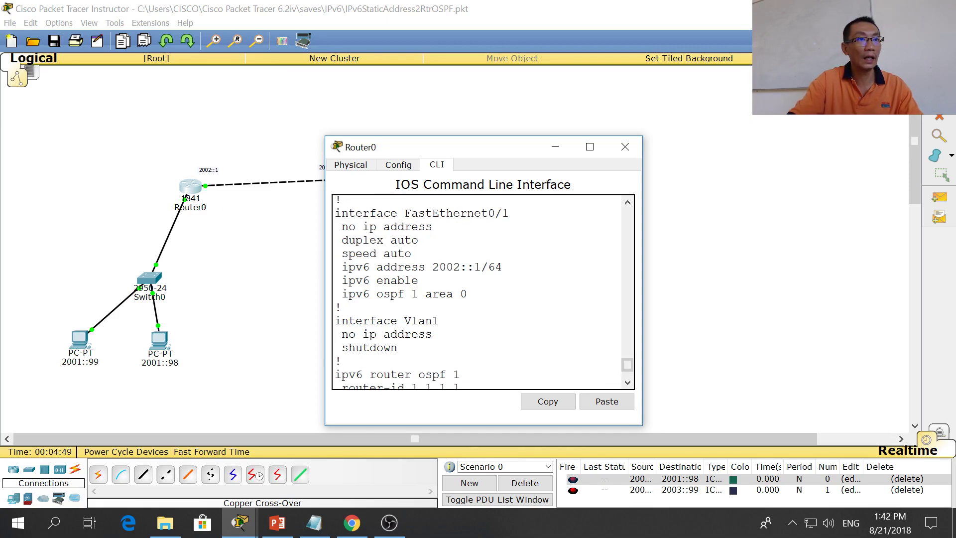
{"action": "left_click_drag", "start_coordinate": [468, 293], "coordinate": [336, 294]}
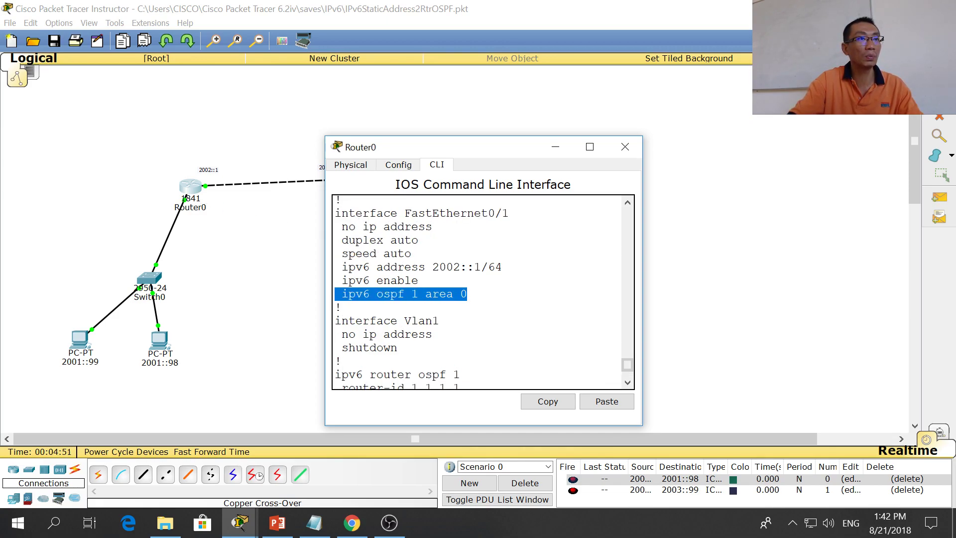
{"action": "left_click", "coordinate": [340, 295]}
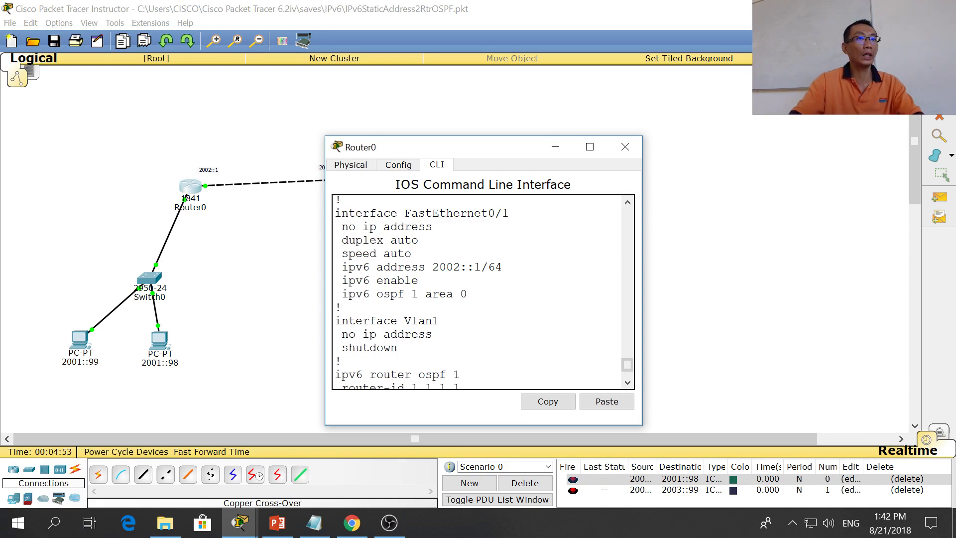
{"action": "left_click_drag", "start_coordinate": [418, 294], "coordinate": [342, 294]}
{"action": "left_click", "coordinate": [468, 294]}
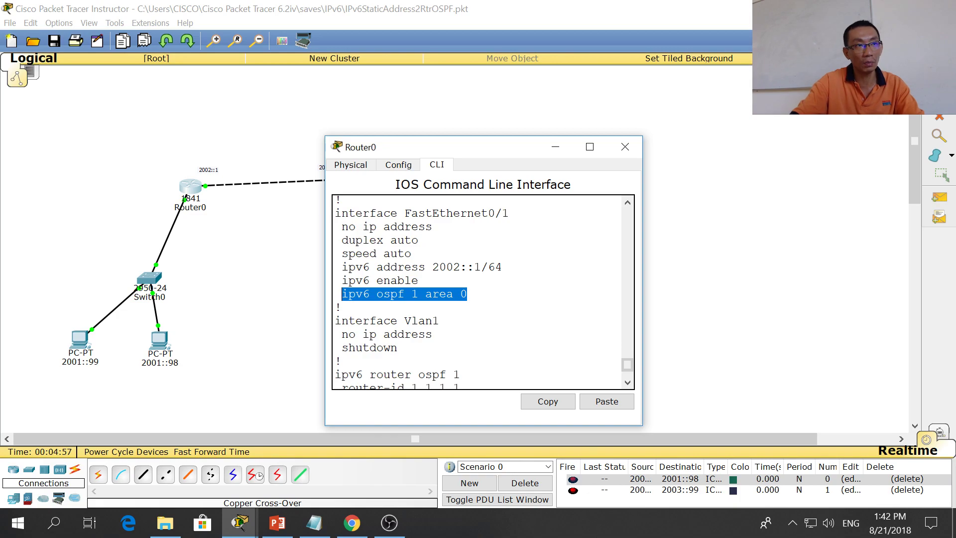
{"action": "left_click", "coordinate": [301, 282]}
{"action": "left_click", "coordinate": [194, 192]}
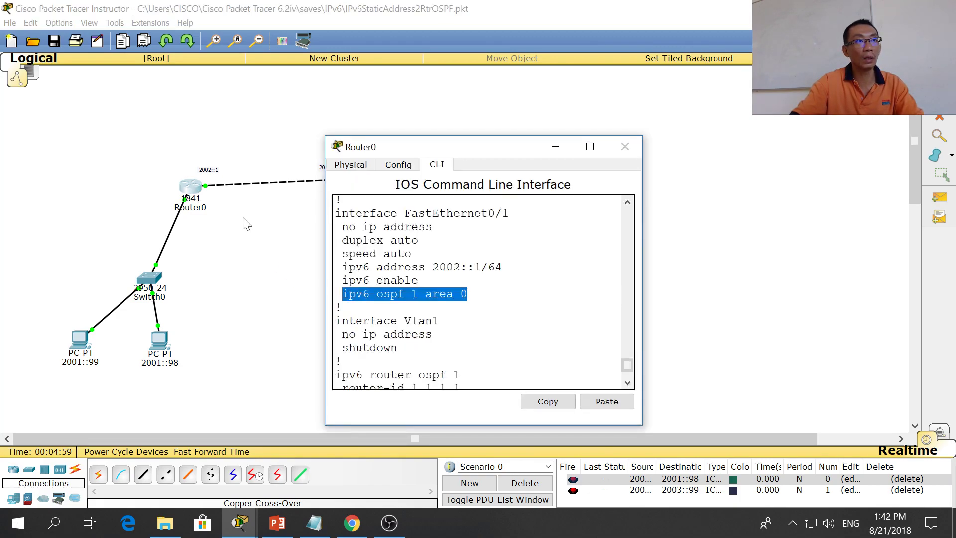
- Finish the configuration listing and display Router0's IPv6 routing table with "sh ipv6 route", examining the OSPF route to 2003::/64
{"action": "key", "text": "space"}
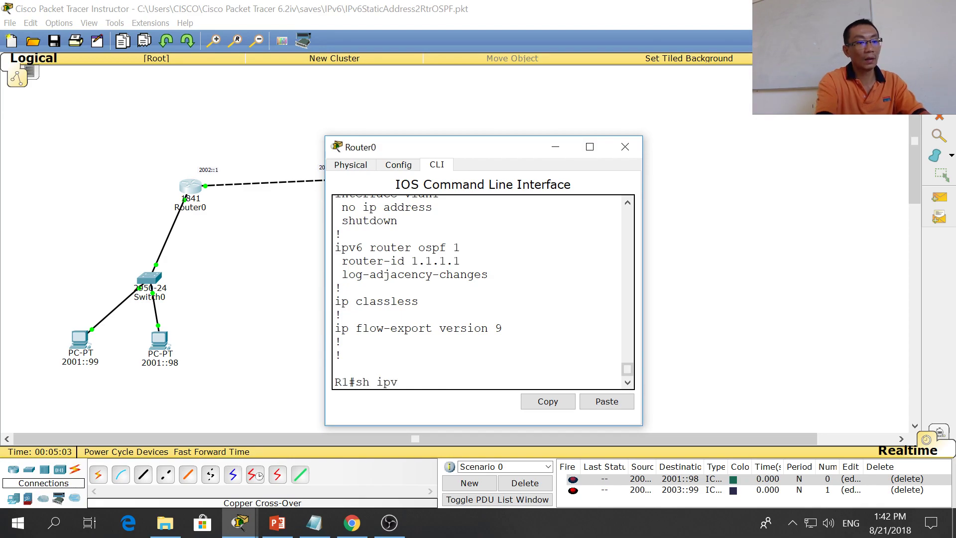
{"action": "type", "text": "sh ipv6 route"}
{"action": "key", "text": "Return"}
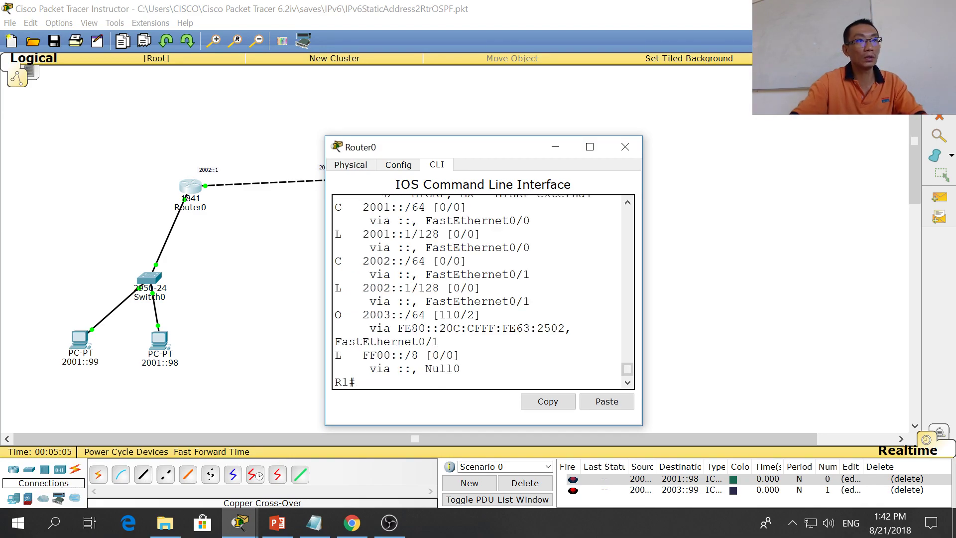
{"action": "left_click_drag", "start_coordinate": [573, 329], "coordinate": [321, 311]}
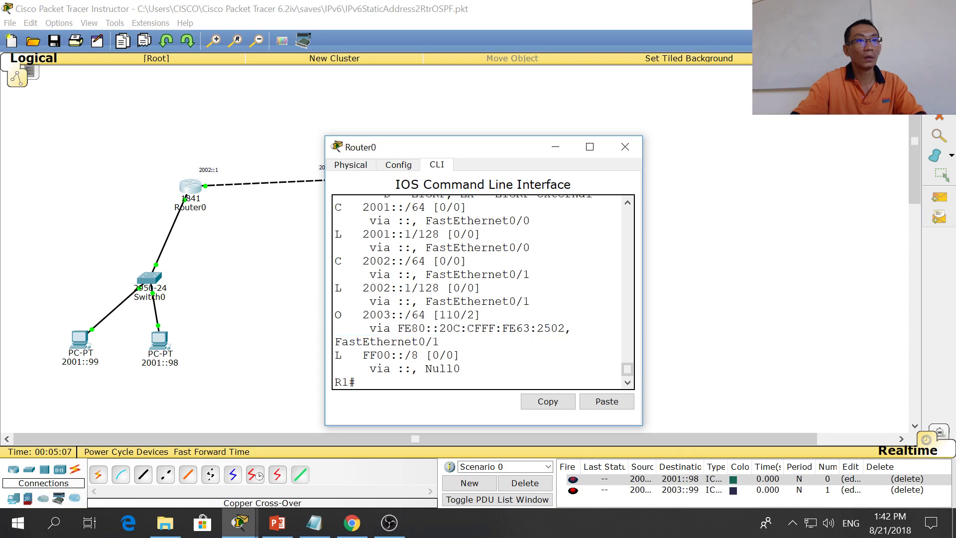
- Return to the workspace, send a simple PDU from PC 2003::99 to PC 2001::98, and delete the scenario's PDUs
{"action": "left_click", "coordinate": [220, 360]}
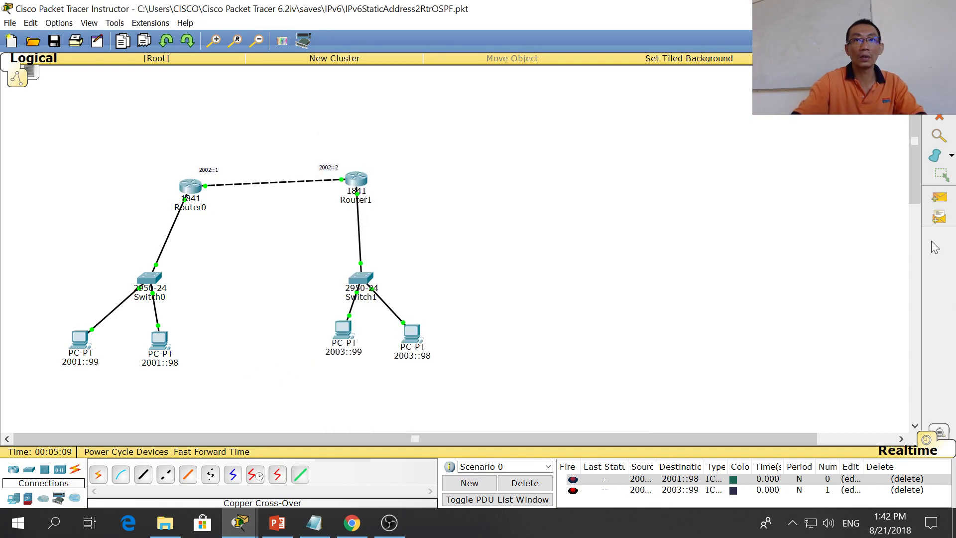
{"action": "left_click", "coordinate": [939, 198]}
{"action": "left_click", "coordinate": [346, 335]}
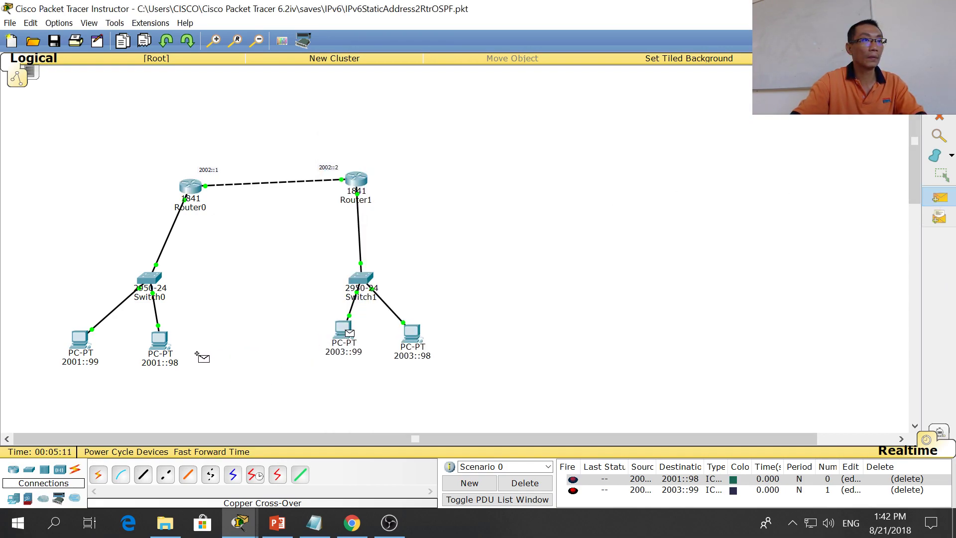
{"action": "left_click", "coordinate": [159, 341]}
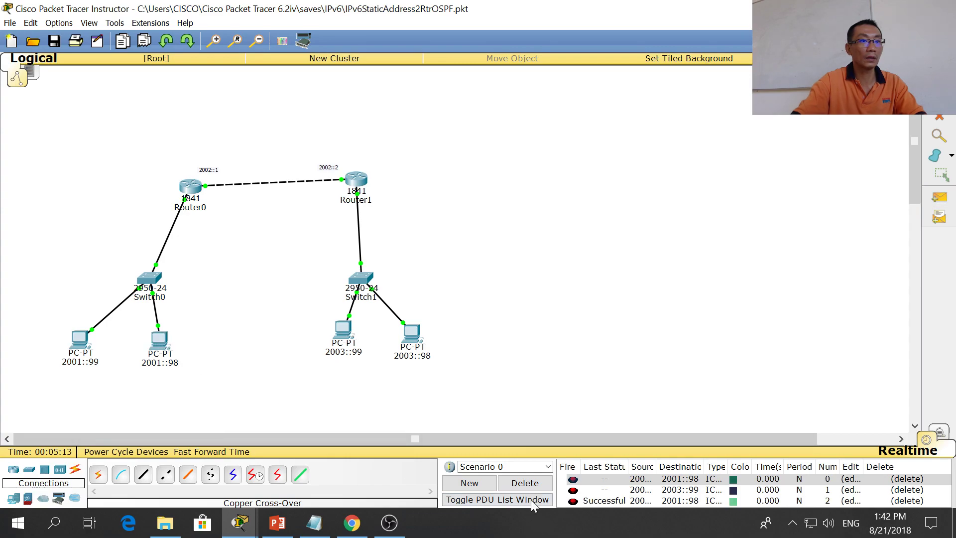
{"action": "left_click", "coordinate": [527, 484]}
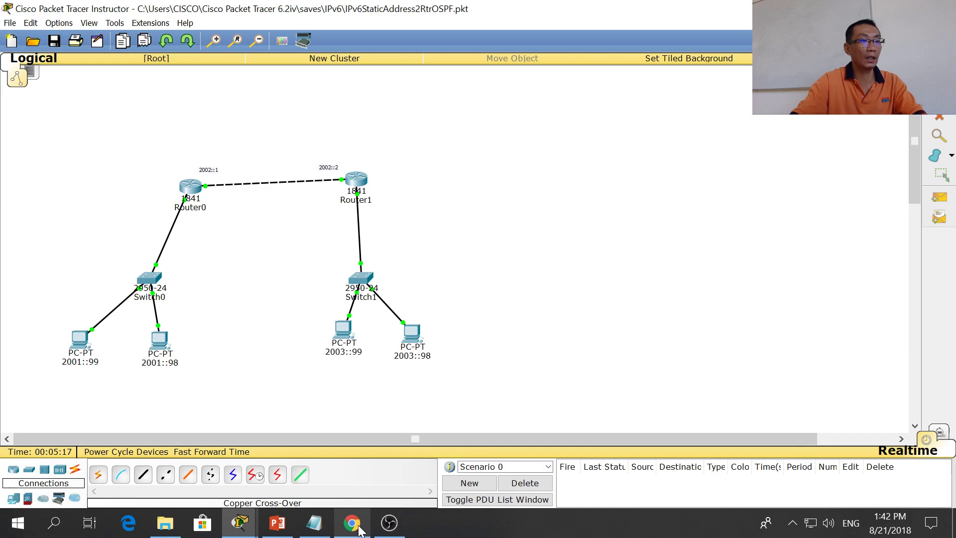
- Leave the network workspace and switch to the OBS Studio window
{"action": "left_click", "coordinate": [239, 523]}
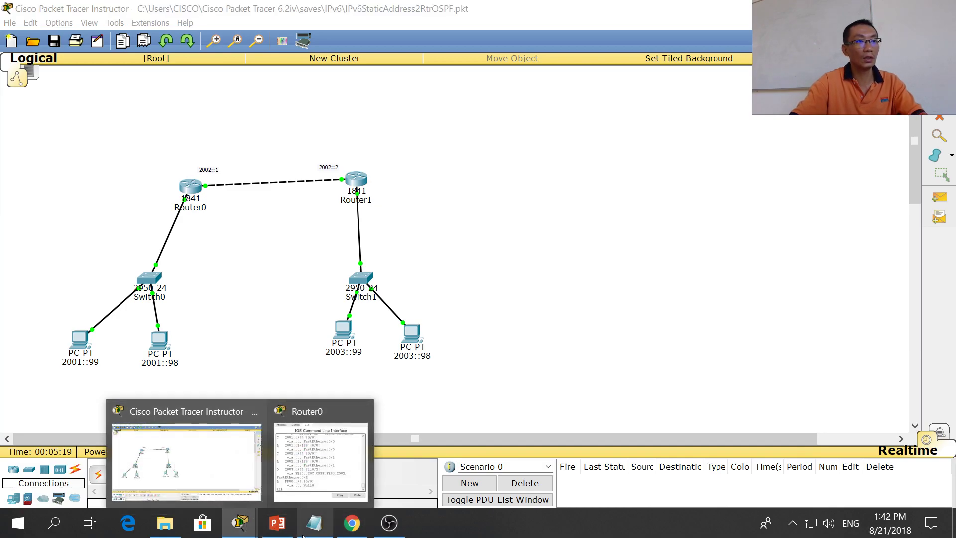
{"action": "left_click", "coordinate": [398, 527]}
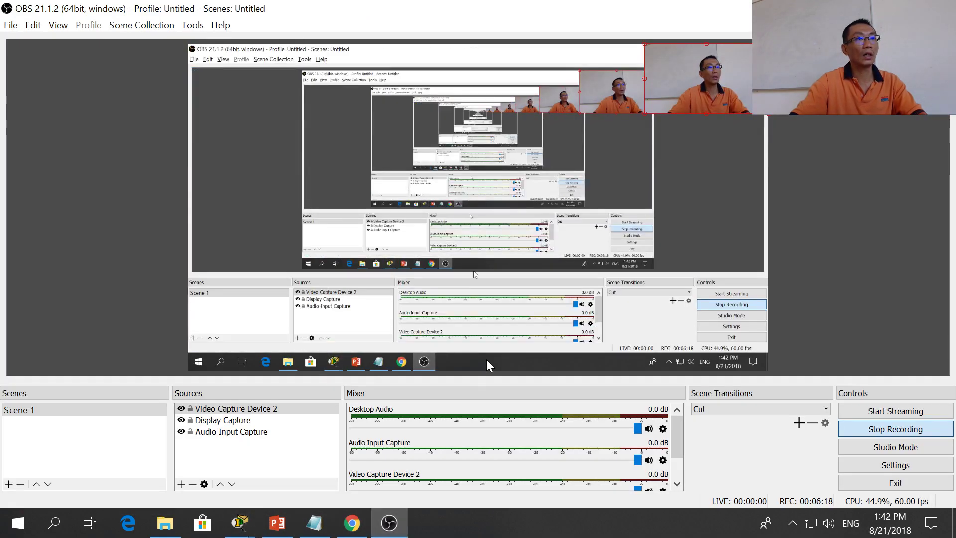